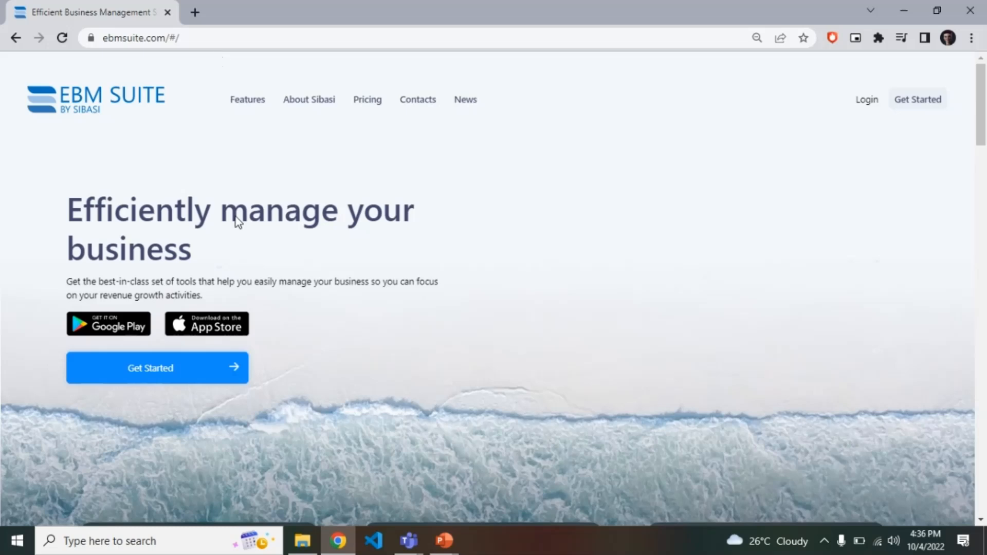
Open the account registration form from the home page and look over its fields.
{"action": "left_click", "coordinate": [186, 371]}
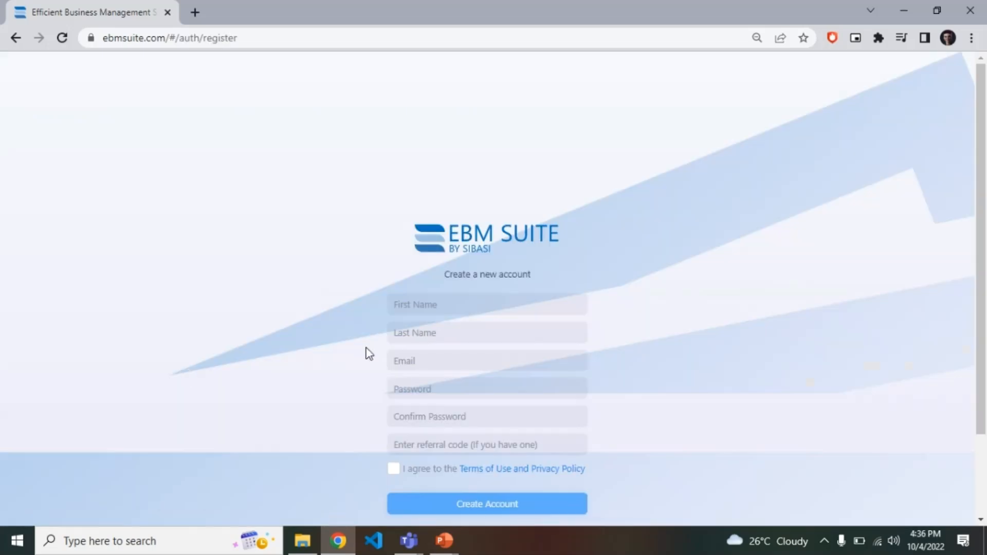
{"action": "scroll", "coordinate": [383, 321], "scroll_direction": "down", "scroll_amount": 2}
{"action": "scroll", "coordinate": [384, 320], "scroll_direction": "up", "scroll_amount": 2}
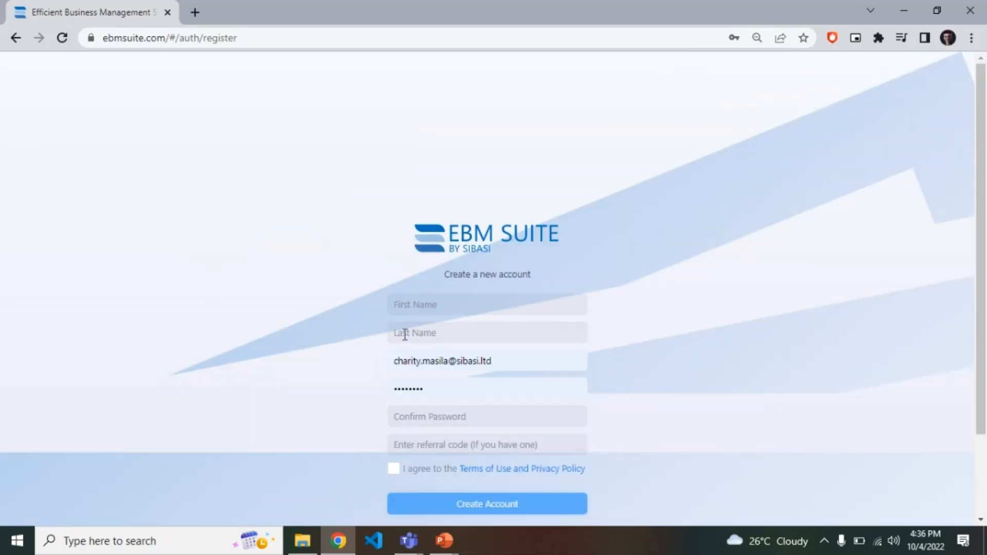
{"action": "left_click", "coordinate": [448, 360]}
{"action": "left_click", "coordinate": [371, 374]}
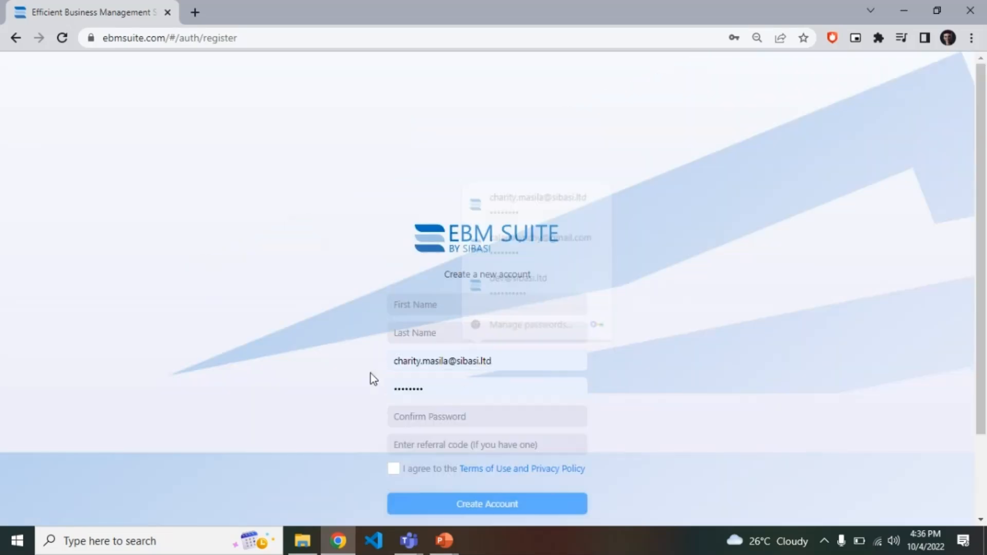
{"action": "scroll", "coordinate": [525, 405], "scroll_direction": "down", "scroll_amount": 1}
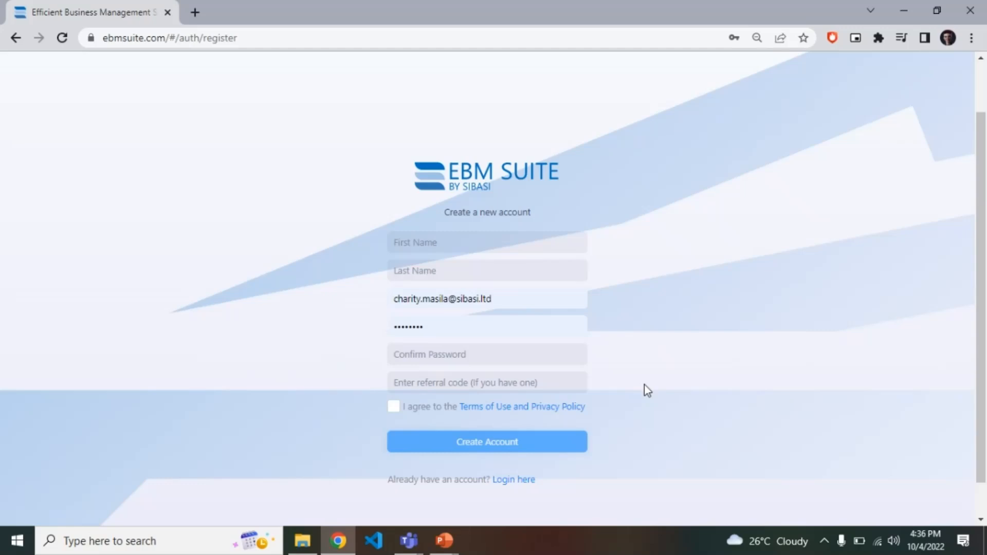
Switch from registration to the sign-in page and log in with the saved account credentials.
{"action": "left_click", "coordinate": [534, 480]}
{"action": "left_click", "coordinate": [470, 307]}
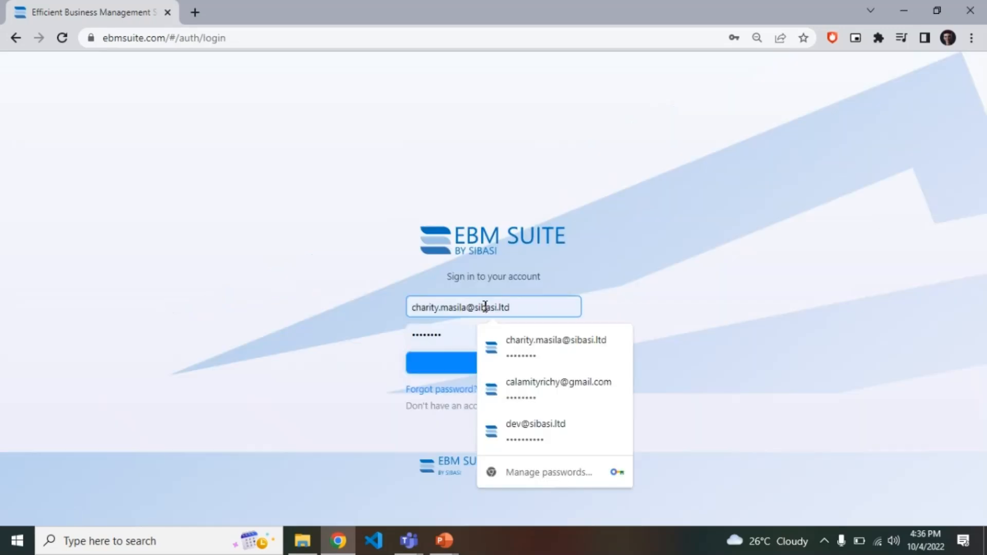
{"action": "left_click", "coordinate": [382, 337]}
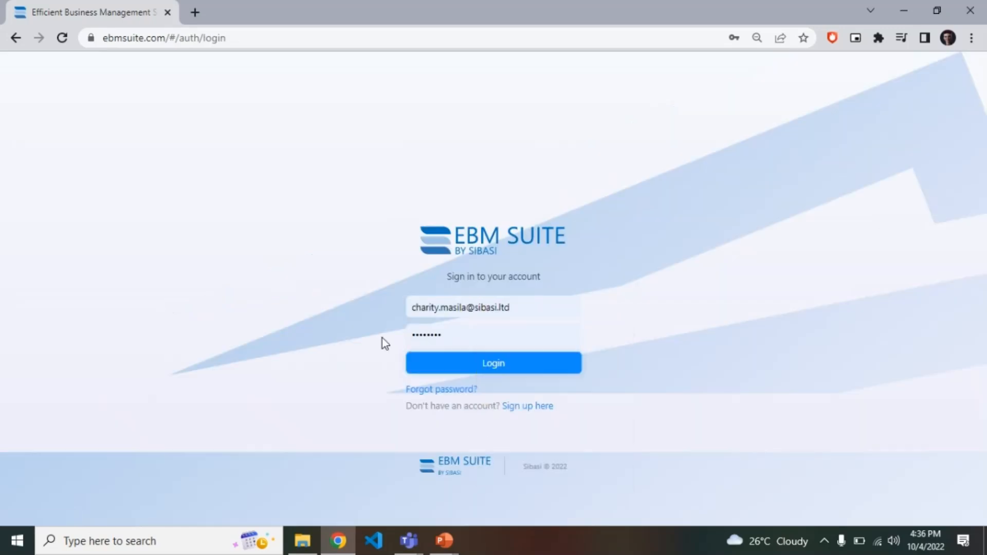
{"action": "left_click", "coordinate": [500, 370]}
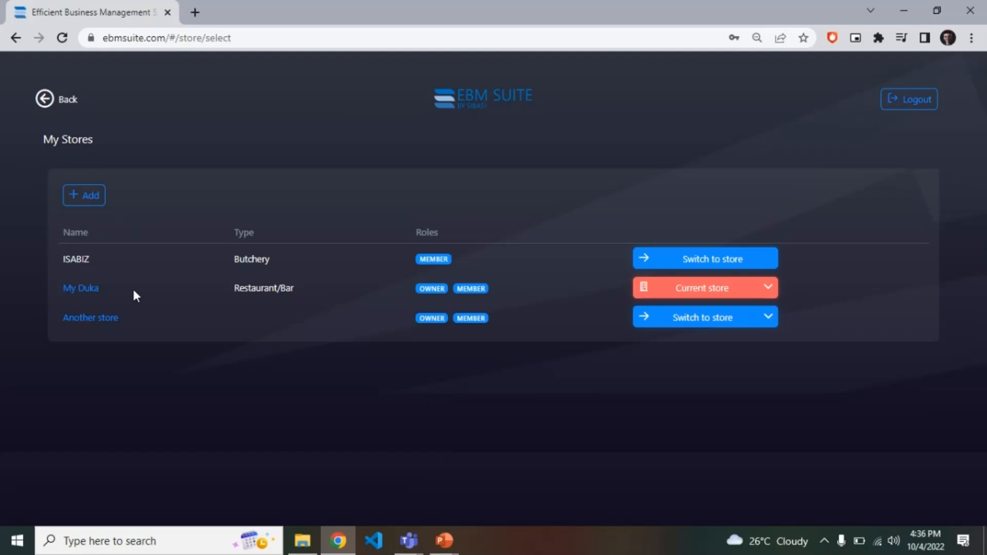
Open the form for creating a new store, look over its fields, and return to the stores list.
{"action": "left_click", "coordinate": [86, 195]}
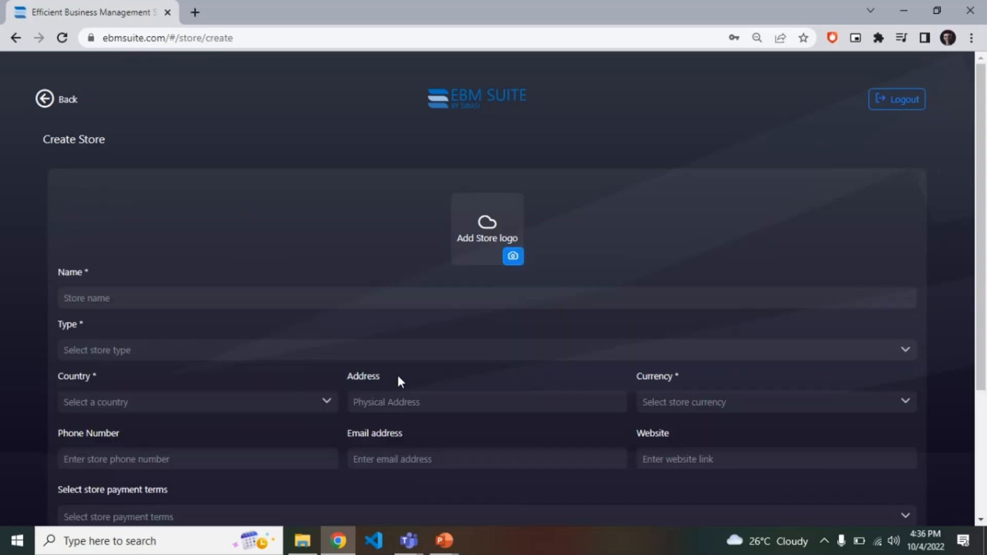
{"action": "scroll", "coordinate": [341, 336], "scroll_direction": "down", "scroll_amount": 2}
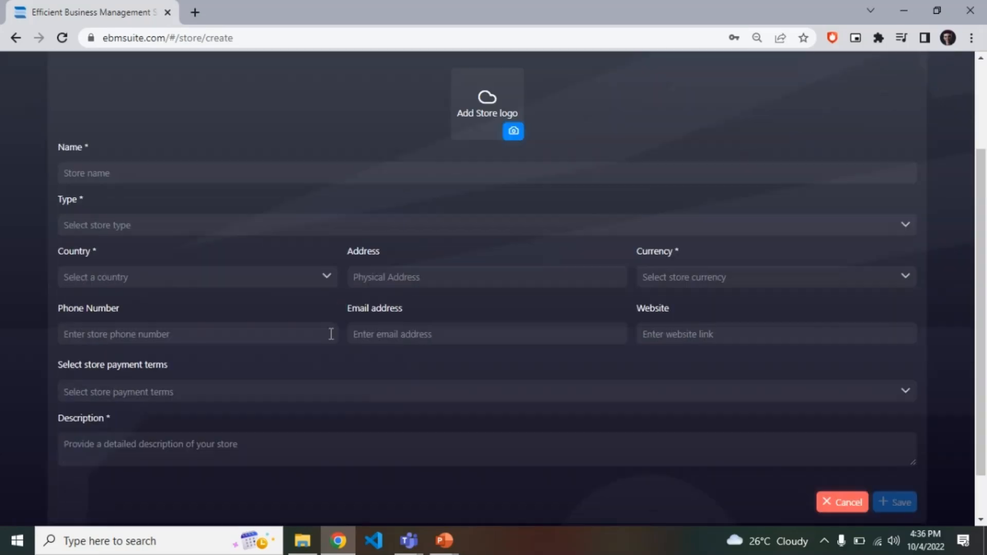
{"action": "scroll", "coordinate": [253, 247], "scroll_direction": "up", "scroll_amount": 2}
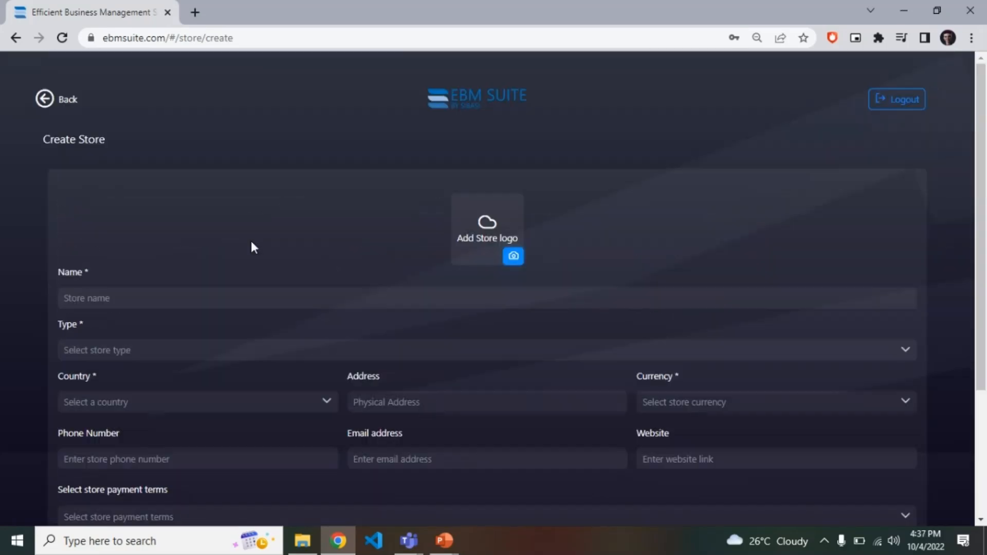
{"action": "left_click", "coordinate": [44, 99]}
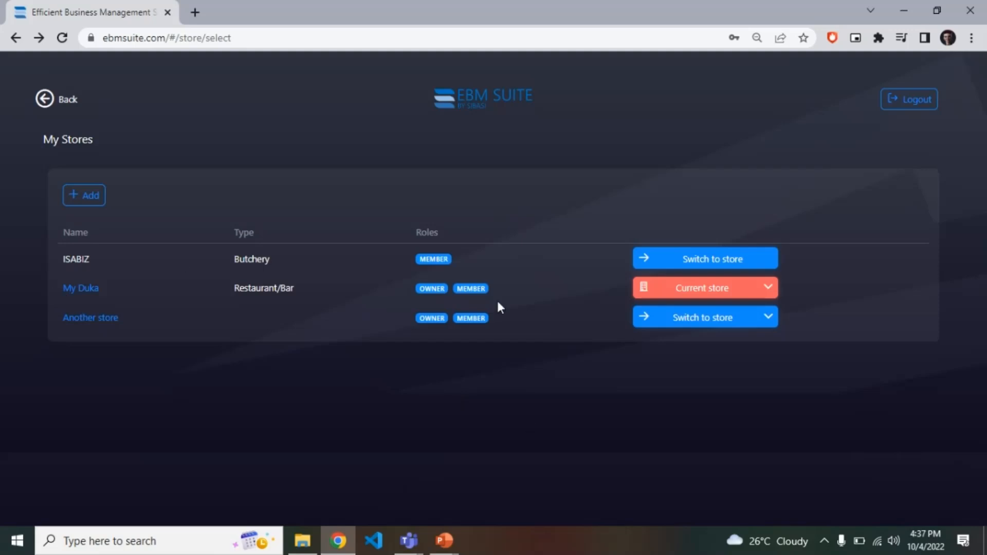
Enter the current store, My Duka, dismissing the welcome tour, and check the account panel before closing it.
{"action": "left_click", "coordinate": [693, 302]}
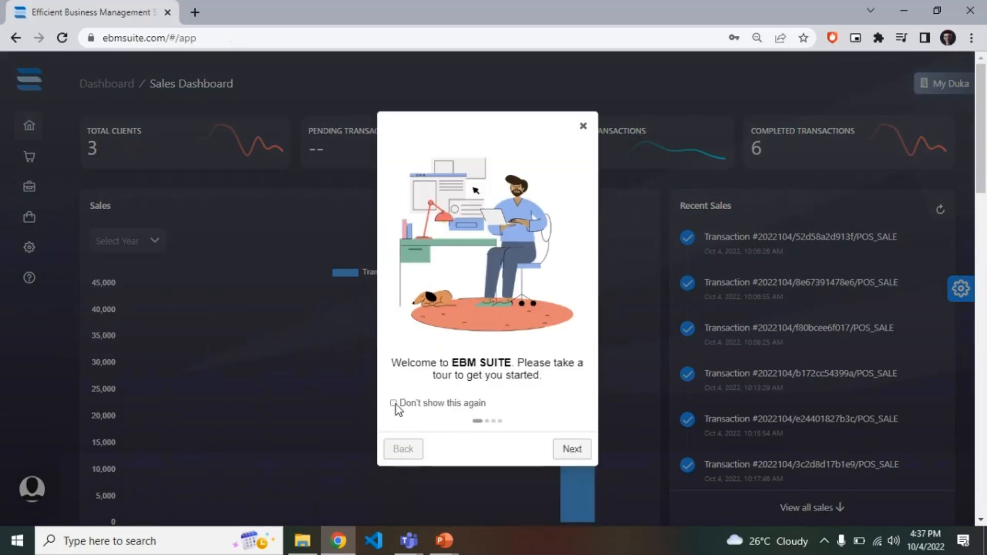
{"action": "left_click", "coordinate": [584, 128]}
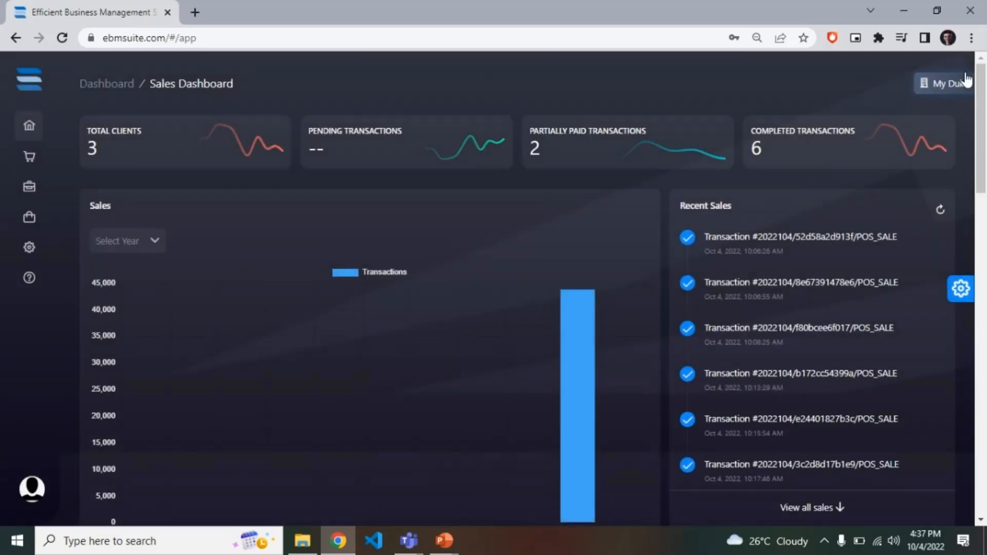
{"action": "left_click", "coordinate": [959, 84]}
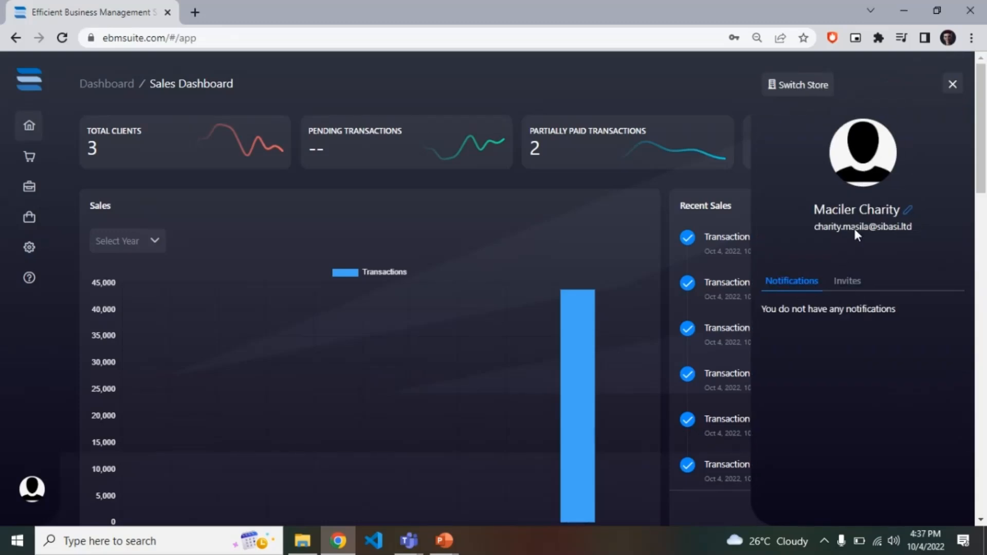
{"action": "left_click", "coordinate": [950, 88]}
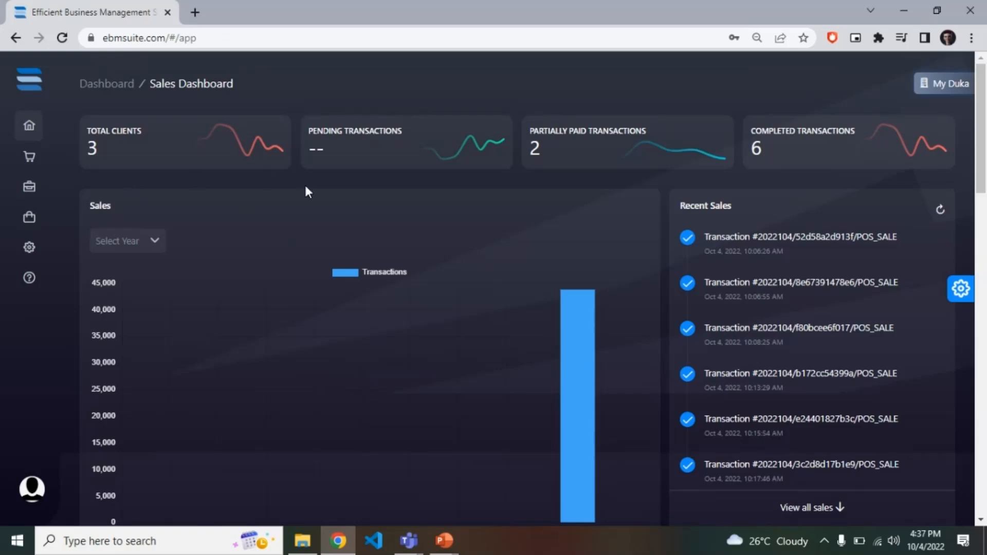
Examine the sales dashboard's charts, top selling items, top customers with their ranking options, and transaction status distribution.
{"action": "left_click", "coordinate": [147, 163]}
{"action": "scroll", "coordinate": [460, 407], "scroll_direction": "down", "scroll_amount": 1}
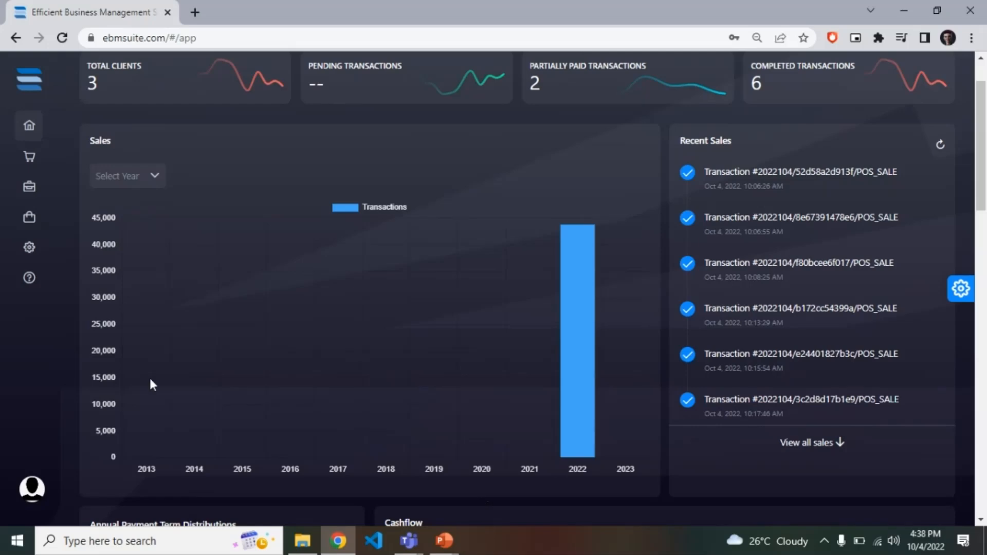
{"action": "scroll", "coordinate": [528, 431], "scroll_direction": "down", "scroll_amount": 8}
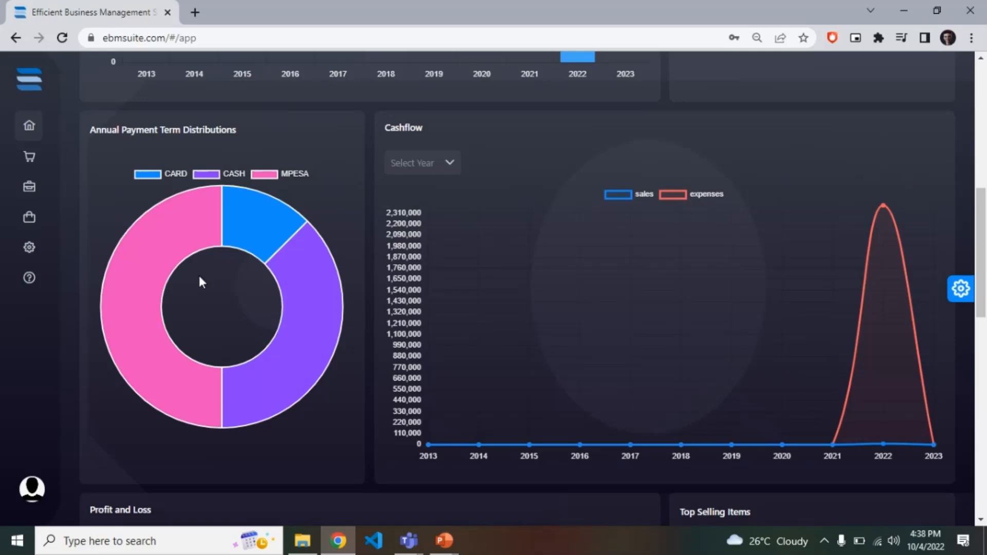
{"action": "scroll", "coordinate": [201, 282], "scroll_direction": "down", "scroll_amount": 7}
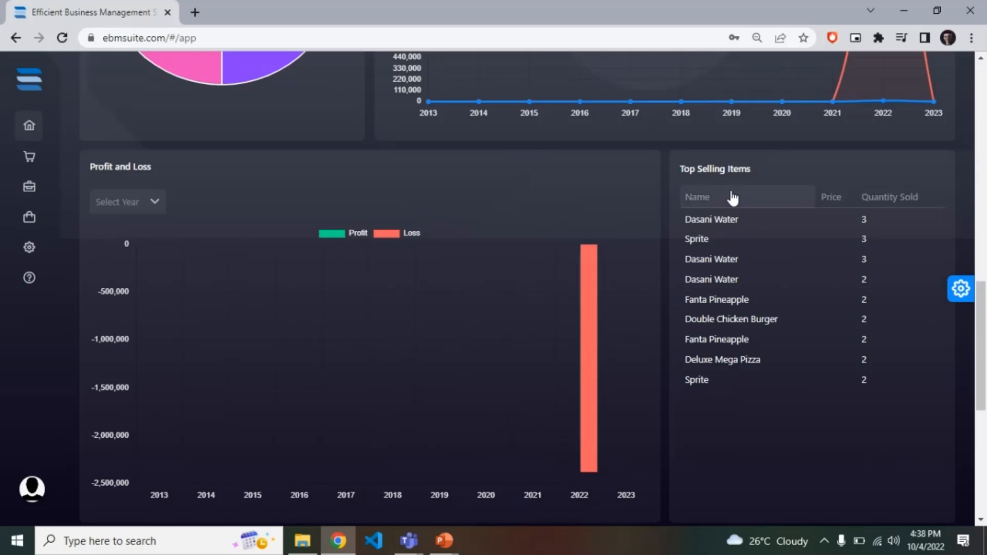
{"action": "scroll", "coordinate": [705, 336], "scroll_direction": "down", "scroll_amount": 5}
{"action": "scroll", "coordinate": [705, 335], "scroll_direction": "down", "scroll_amount": 3}
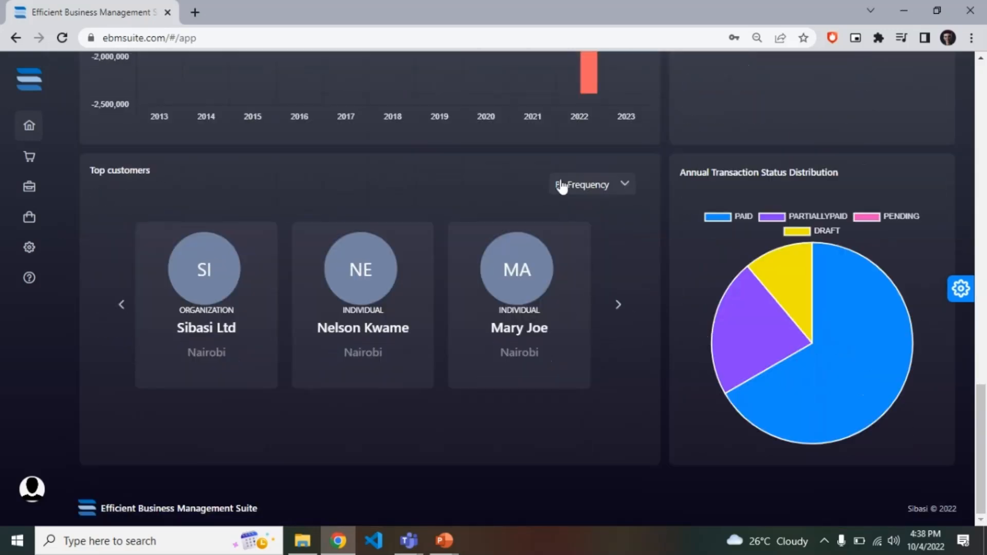
{"action": "left_click", "coordinate": [570, 189]}
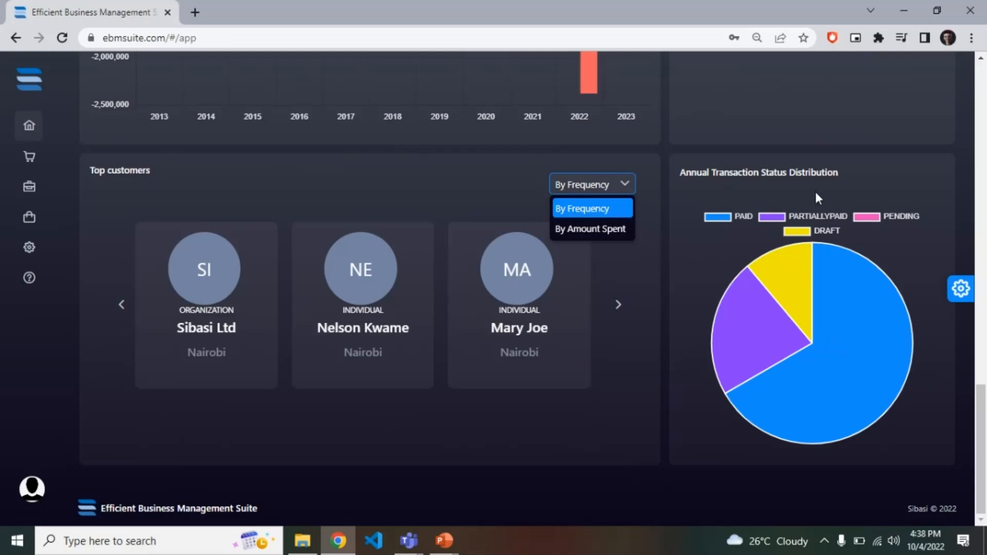
{"action": "left_click", "coordinate": [703, 265]}
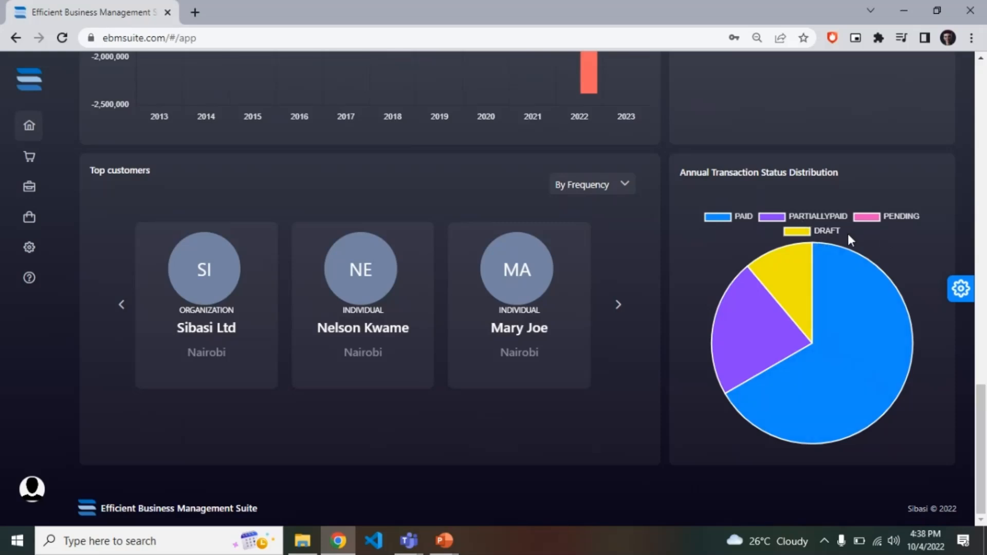
{"action": "scroll", "coordinate": [665, 272], "scroll_direction": "up", "scroll_amount": 15}
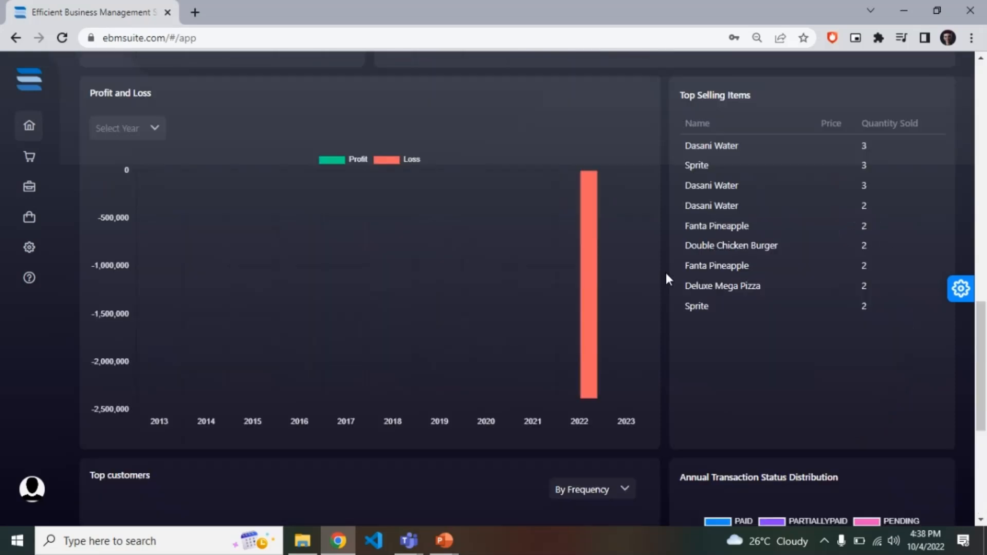
Open the list of the store's items.
{"action": "mouse_move", "coordinate": [1, 163]}
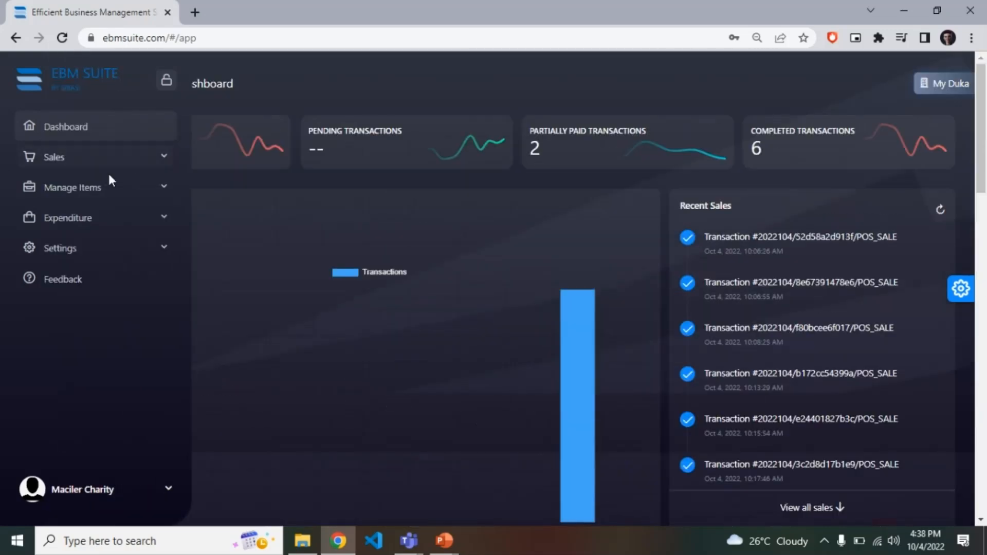
{"action": "left_click", "coordinate": [116, 189]}
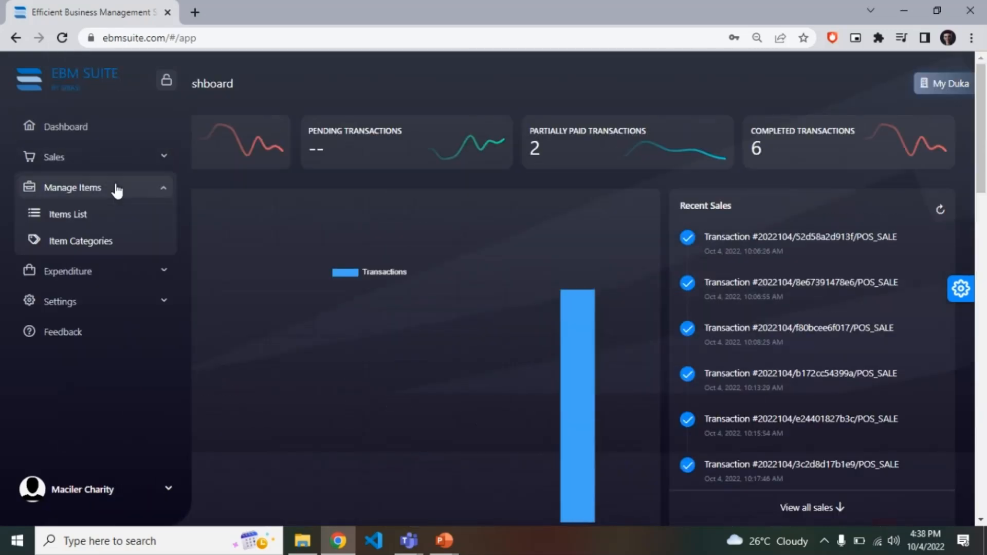
{"action": "left_click", "coordinate": [119, 216]}
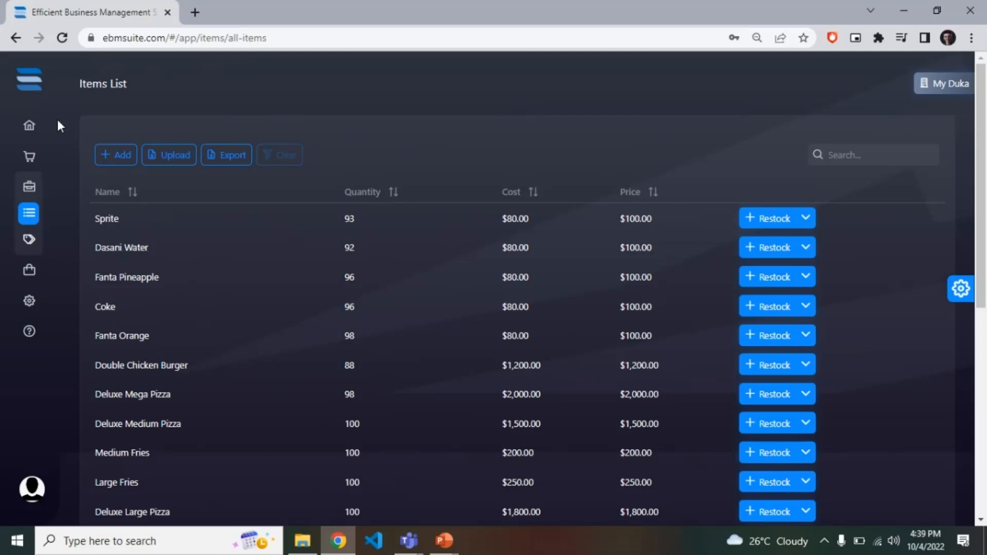
Look over the form for creating an item, cancel it, and browse the full items list.
{"action": "left_click", "coordinate": [119, 156]}
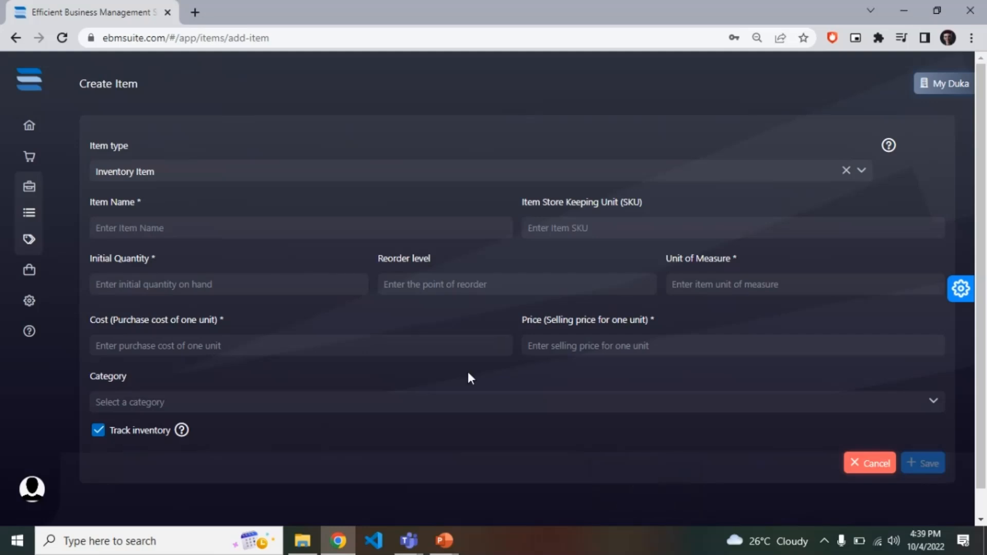
{"action": "left_click", "coordinate": [865, 466]}
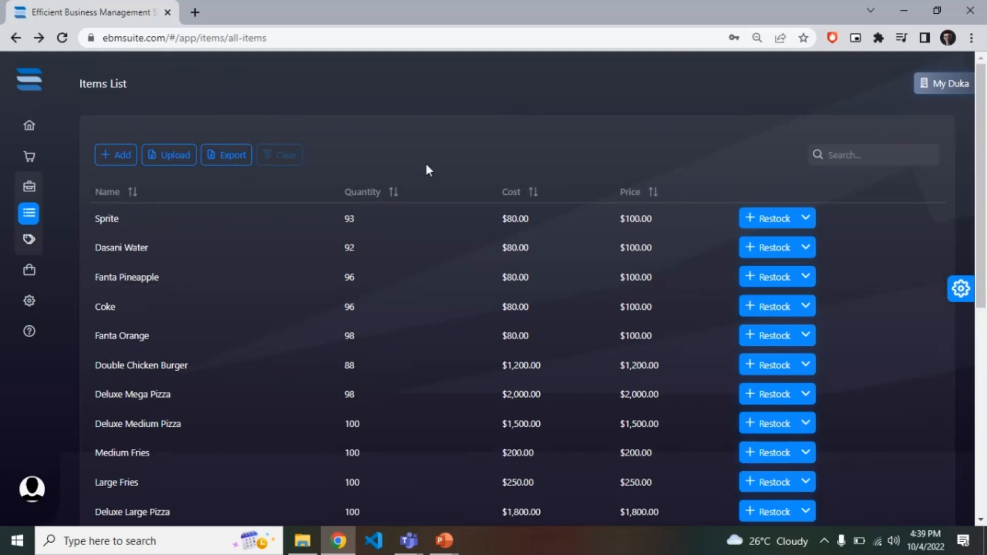
{"action": "scroll", "coordinate": [358, 408], "scroll_direction": "down", "scroll_amount": 6}
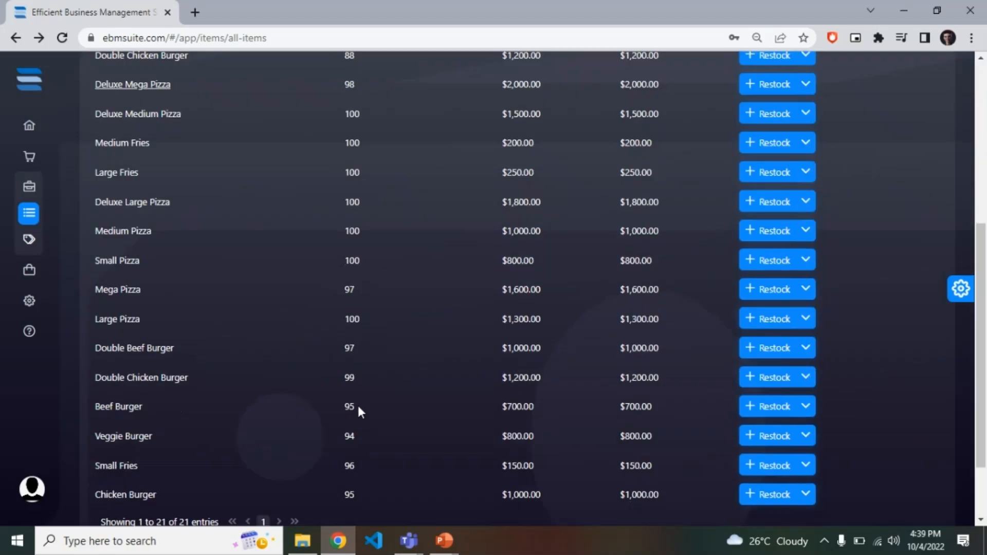
{"action": "scroll", "coordinate": [358, 409], "scroll_direction": "down", "scroll_amount": 2}
{"action": "scroll", "coordinate": [358, 409], "scroll_direction": "up", "scroll_amount": 8}
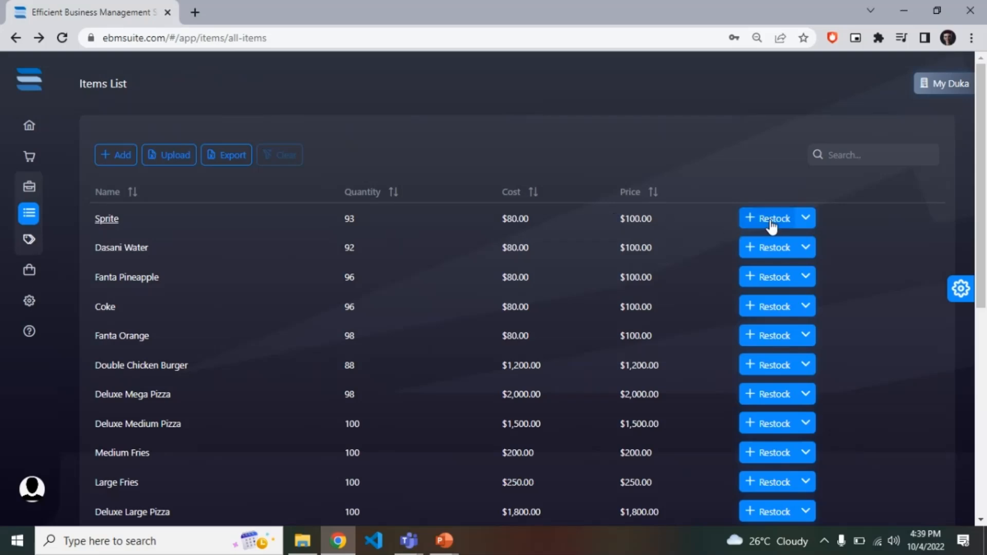
Open the Sprite item's details and review its price, quantity, cost, status and transaction history.
{"action": "left_click", "coordinate": [112, 220]}
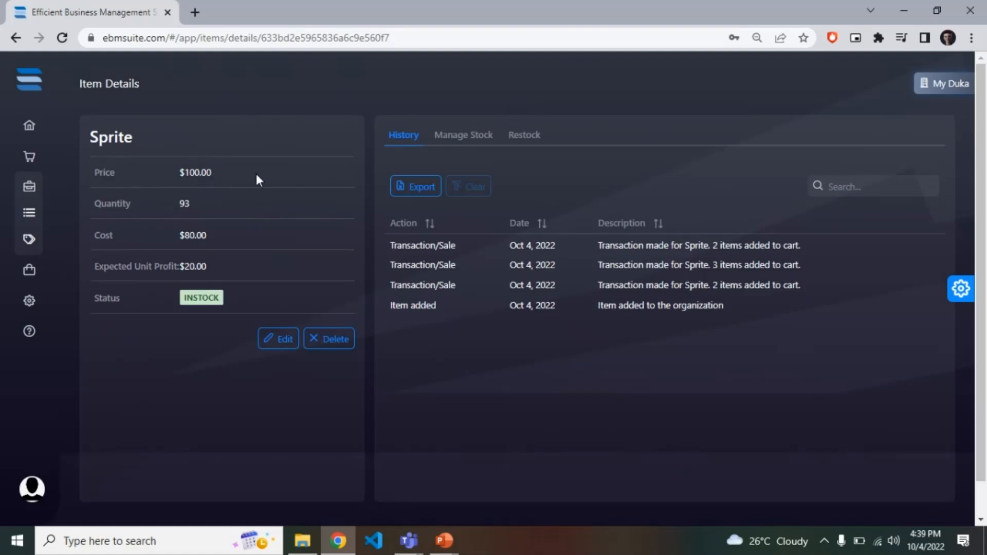
{"action": "left_click_drag", "start_coordinate": [256, 175], "coordinate": [183, 176]}
{"action": "left_click", "coordinate": [198, 201]}
{"action": "left_click", "coordinate": [235, 242]}
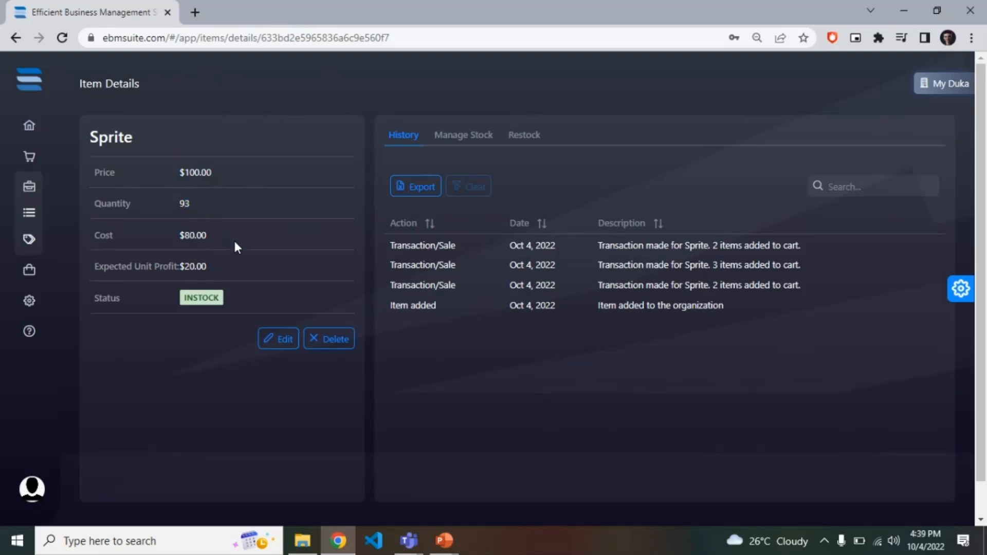
{"action": "left_click", "coordinate": [207, 306]}
{"action": "left_click_drag", "start_coordinate": [184, 303], "coordinate": [216, 298]}
{"action": "left_click", "coordinate": [216, 298]}
{"action": "left_click_drag", "start_coordinate": [601, 246], "coordinate": [610, 265]}
{"action": "left_click", "coordinate": [610, 264]}
Open stock management for Sprite and set the reason for the quantity change to Damaged.
{"action": "left_click", "coordinate": [462, 136]}
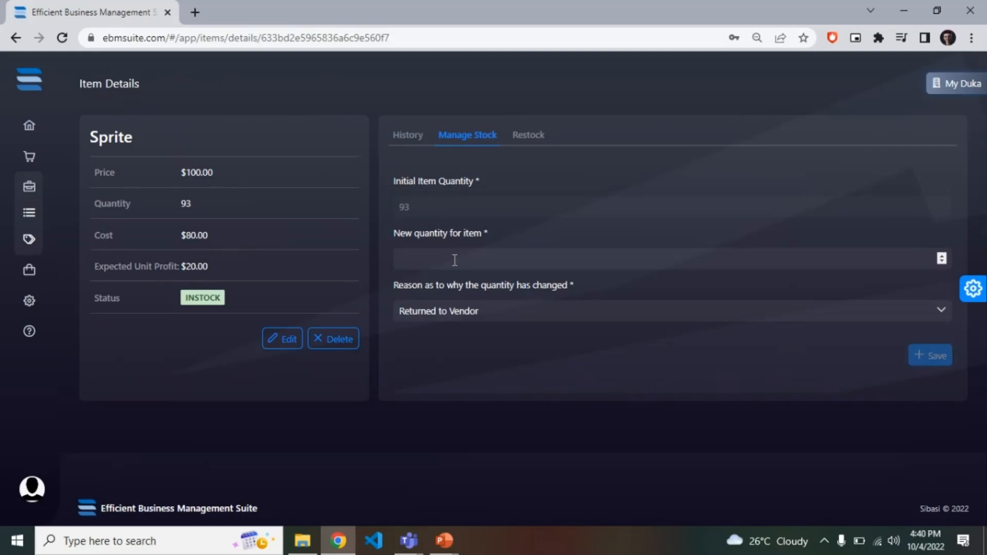
{"action": "left_click", "coordinate": [463, 317]}
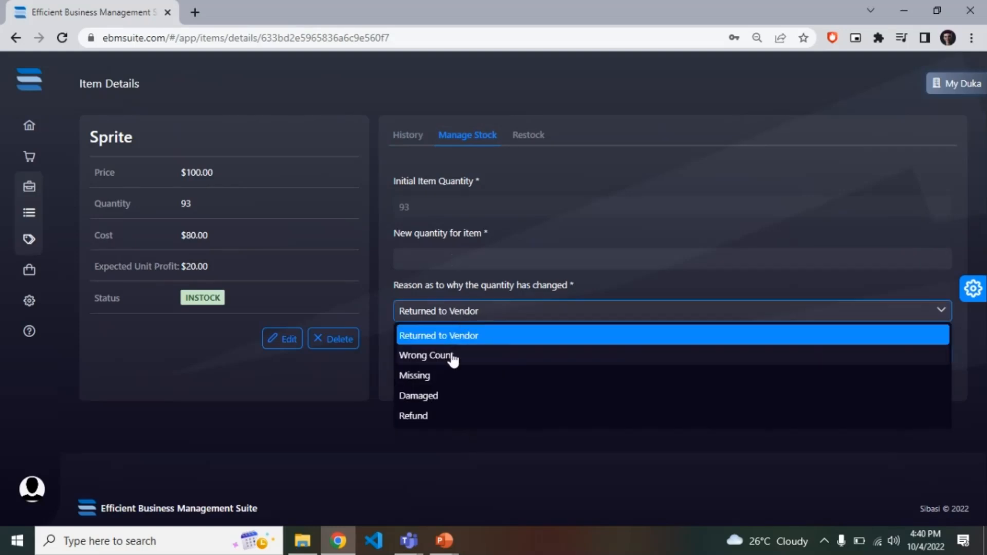
{"action": "left_click", "coordinate": [414, 441]}
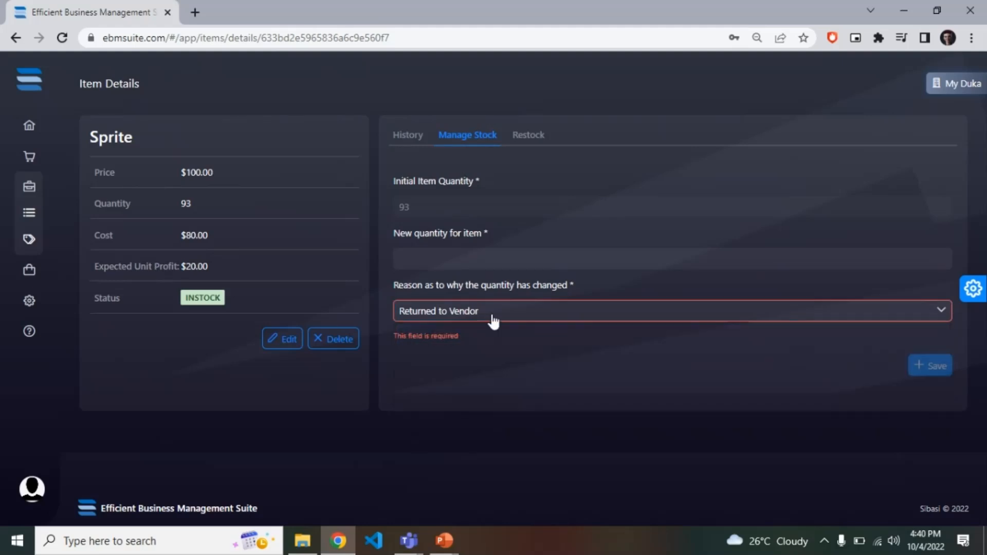
{"action": "left_click", "coordinate": [469, 311]}
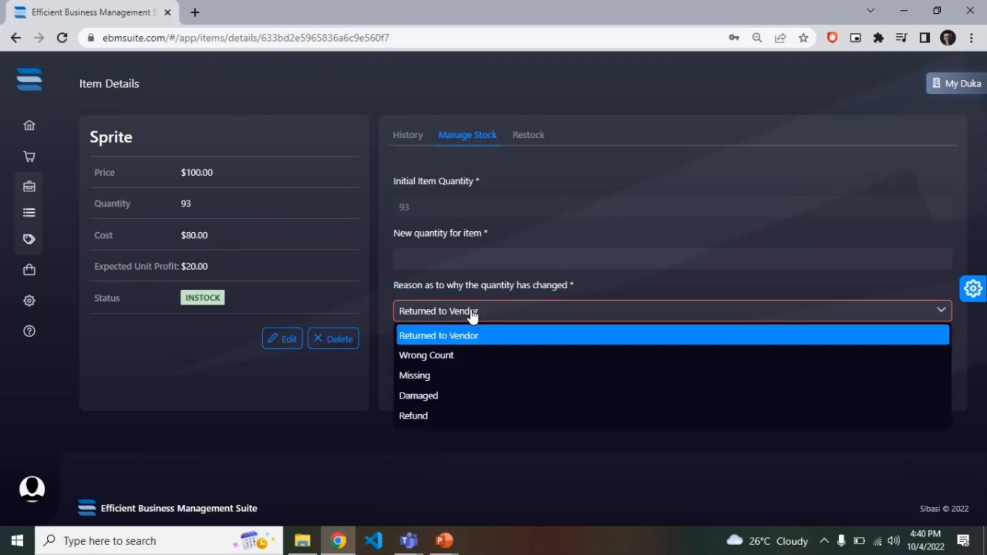
{"action": "left_click", "coordinate": [477, 397]}
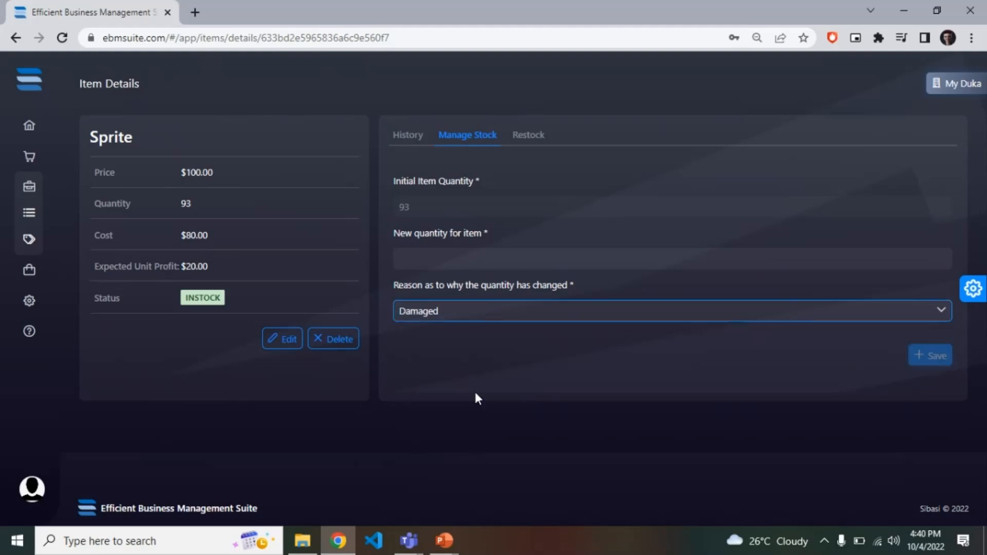
Review Sprite's transaction history and restock form, and return to the items list.
{"action": "left_click", "coordinate": [400, 134]}
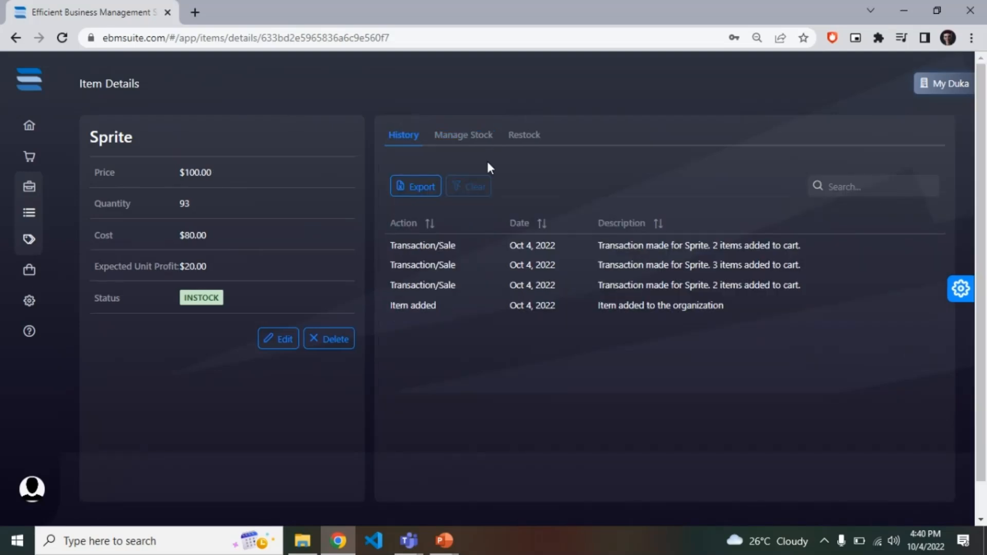
{"action": "left_click", "coordinate": [522, 138]}
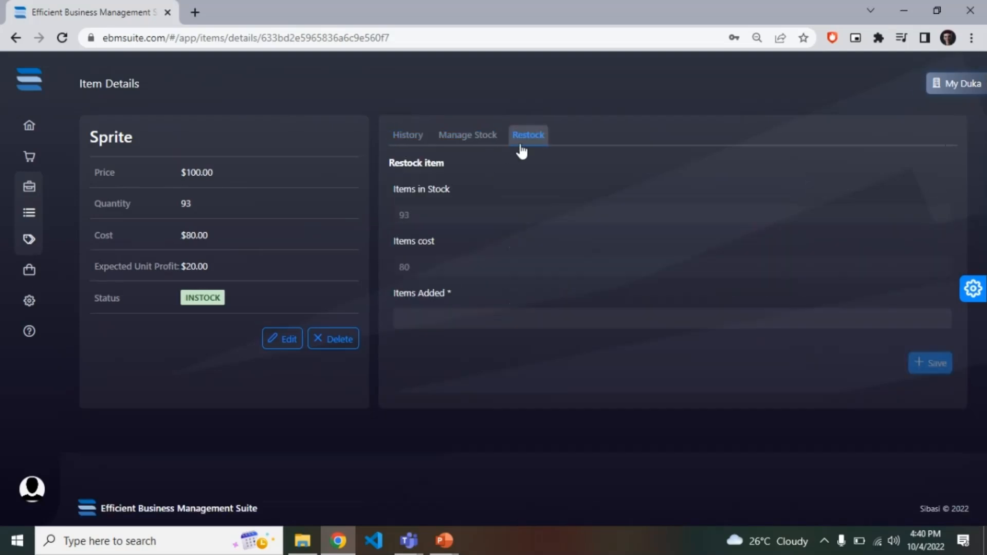
{"action": "left_click", "coordinate": [458, 322]}
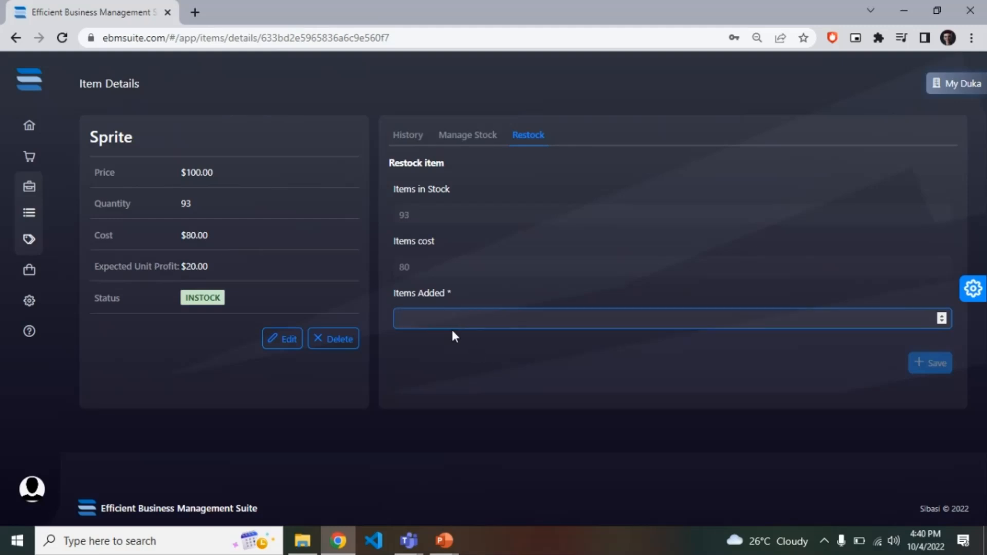
{"action": "left_click", "coordinate": [413, 141]}
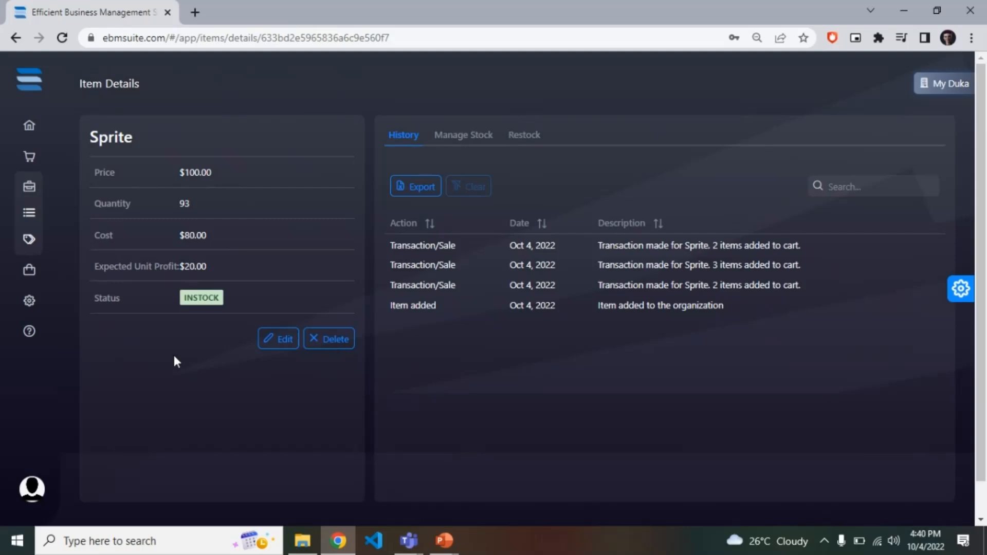
{"action": "mouse_move", "coordinate": [45, 194]}
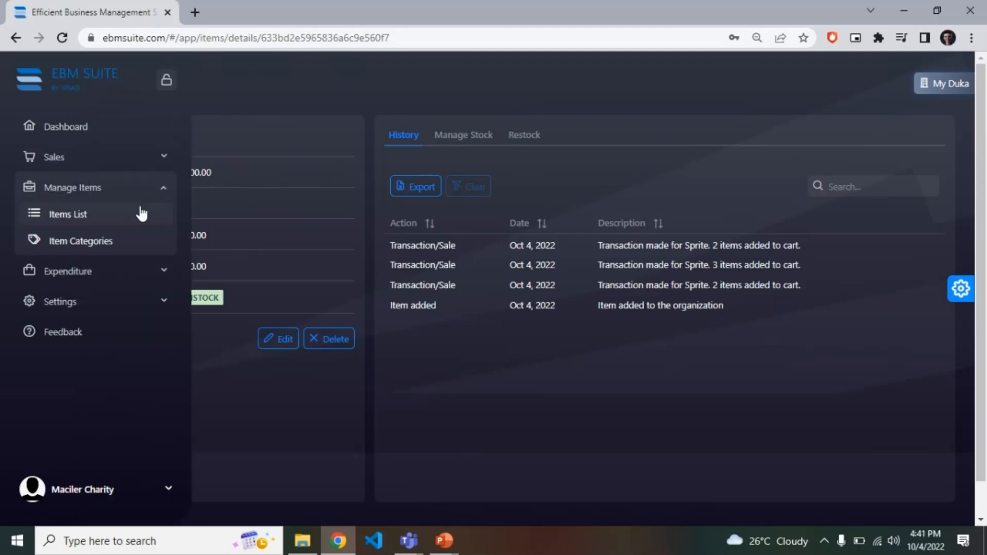
{"action": "left_click", "coordinate": [96, 215]}
Start a new sale and compare the list and grid layouts of its products.
{"action": "mouse_move", "coordinate": [31, 232]}
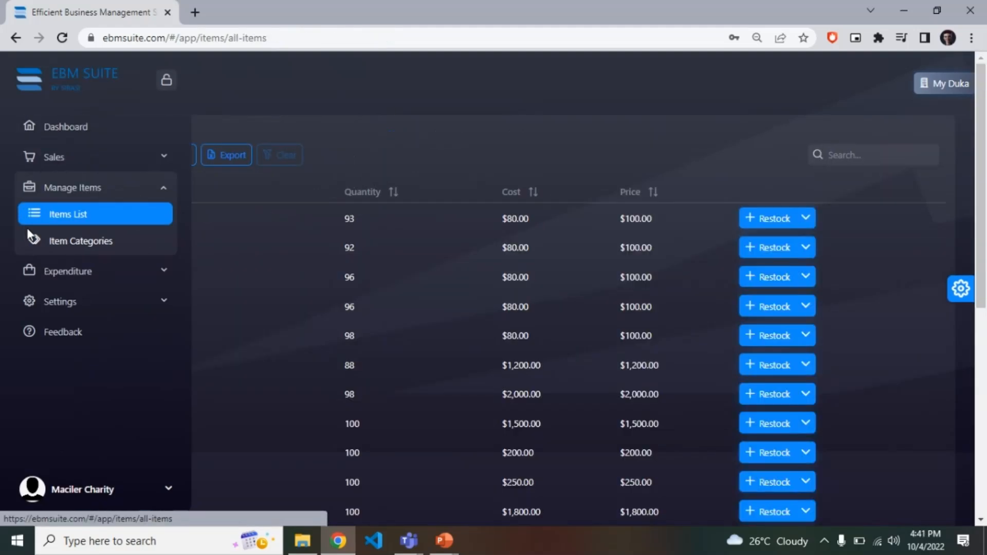
{"action": "left_click", "coordinate": [77, 158]}
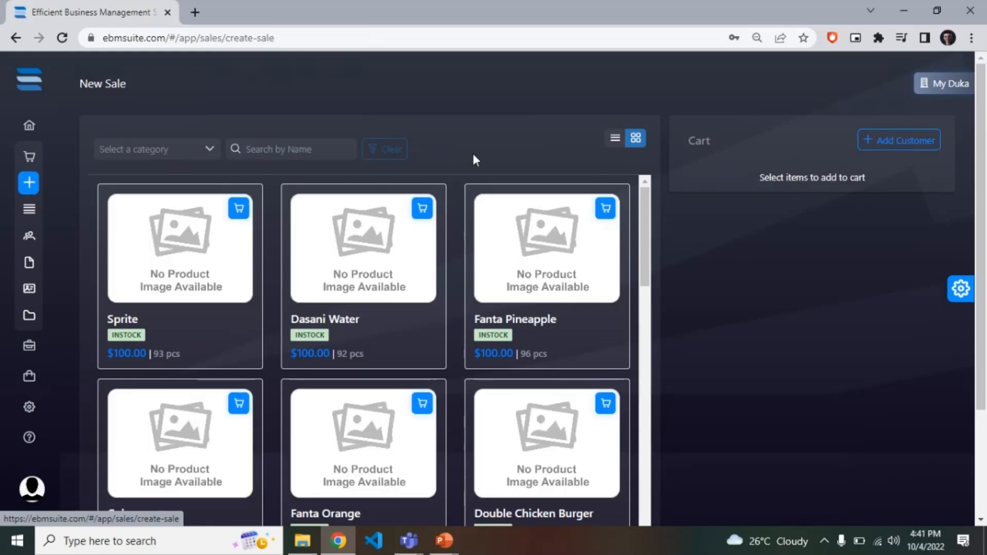
{"action": "left_click", "coordinate": [615, 140]}
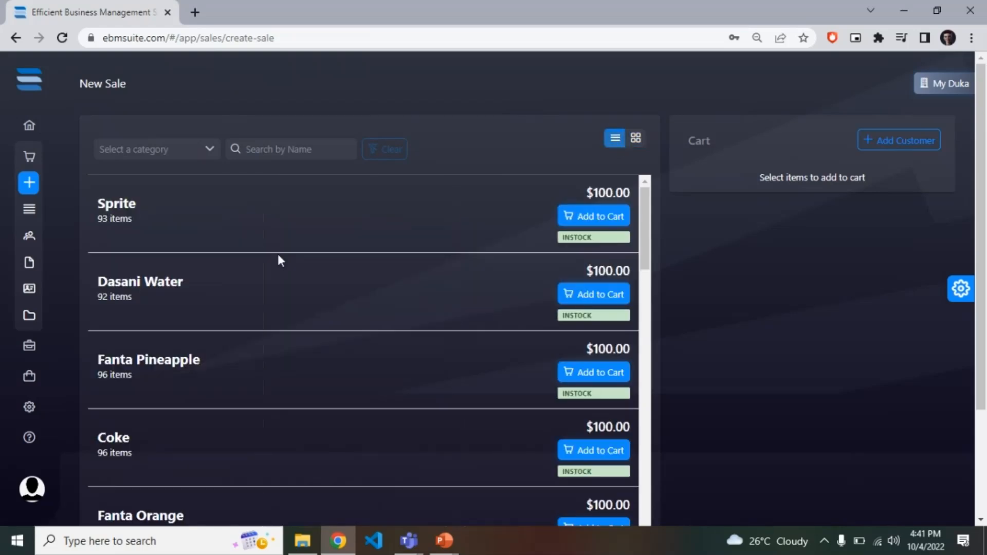
{"action": "left_click", "coordinate": [636, 144]}
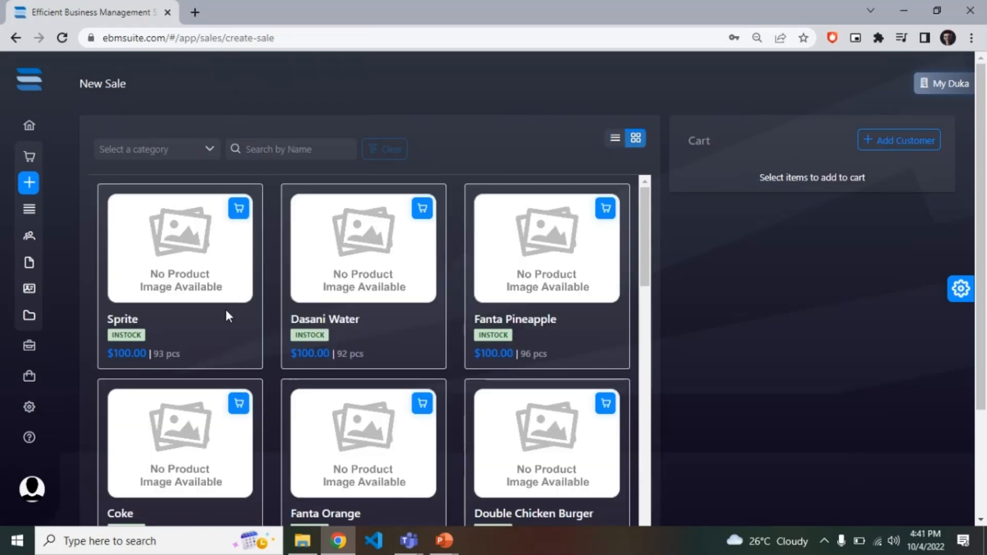
Add two Sprites and two Double Chicken Burgers to the sale's cart.
{"action": "left_click", "coordinate": [239, 209]}
{"action": "left_click", "coordinate": [239, 209]}
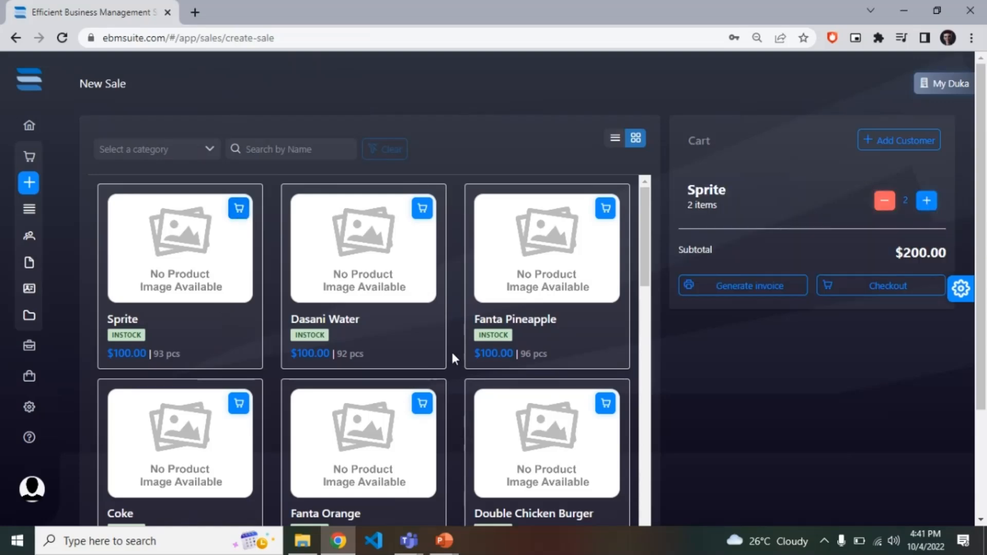
{"action": "scroll", "coordinate": [510, 409], "scroll_direction": "down", "scroll_amount": 1}
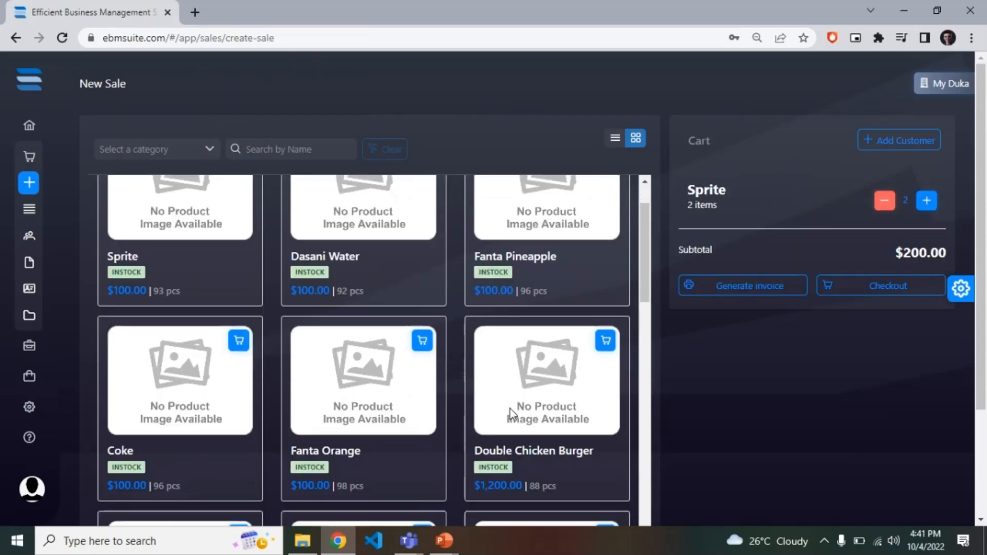
{"action": "left_click", "coordinate": [606, 338]}
{"action": "left_click", "coordinate": [605, 338]}
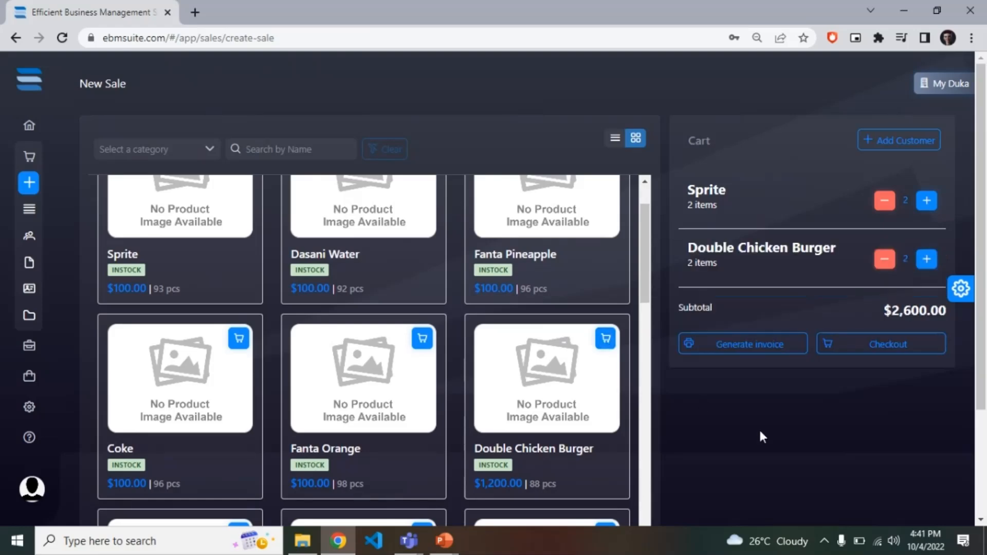
Attach the existing customer Sibasi Ltd to the sale.
{"action": "left_click", "coordinate": [883, 145]}
{"action": "left_click", "coordinate": [813, 214]}
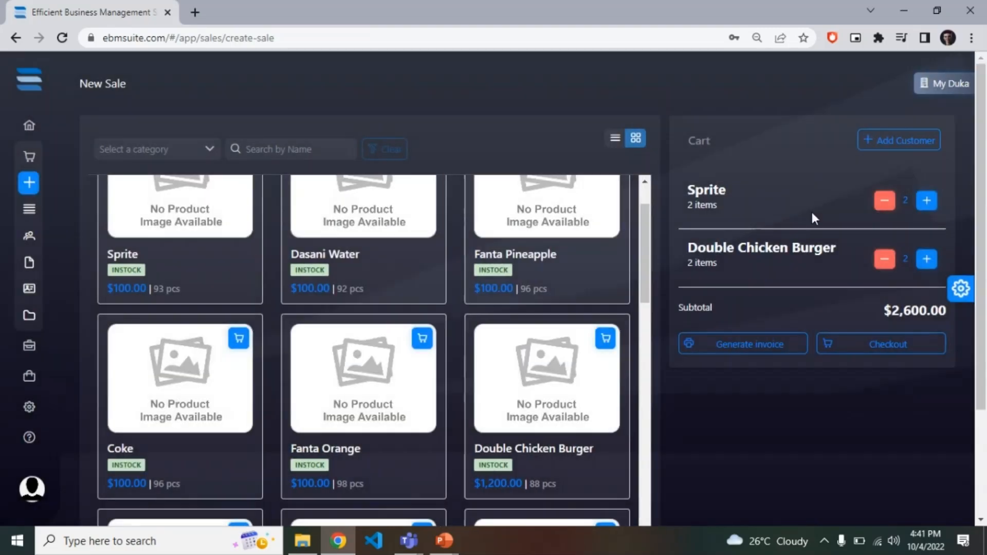
{"action": "left_click", "coordinate": [883, 140]}
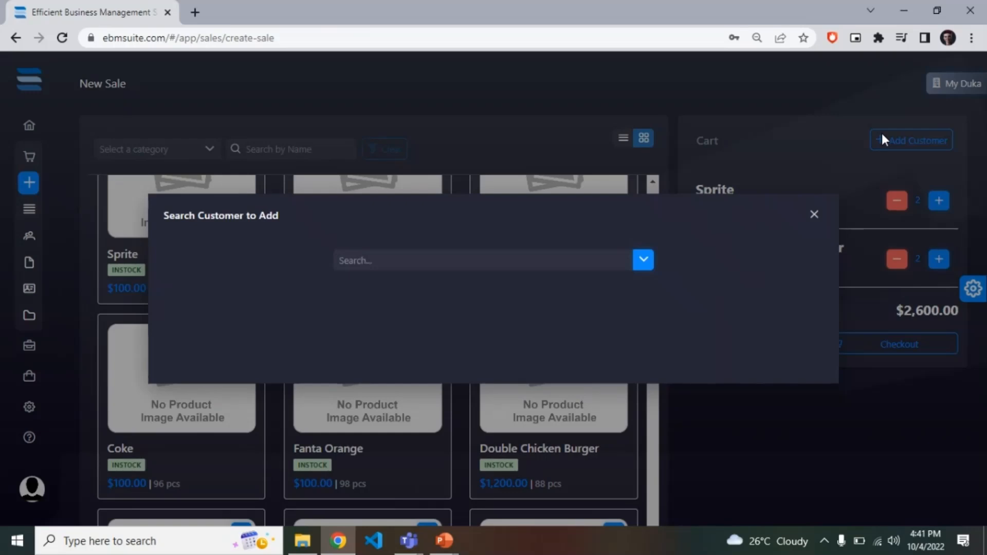
{"action": "left_click", "coordinate": [641, 260]}
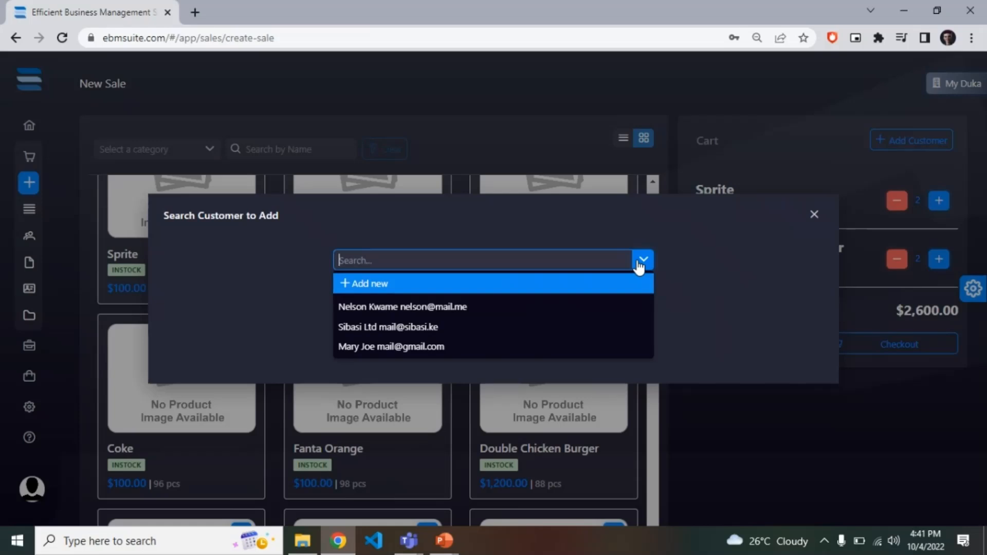
{"action": "left_click", "coordinate": [470, 326]}
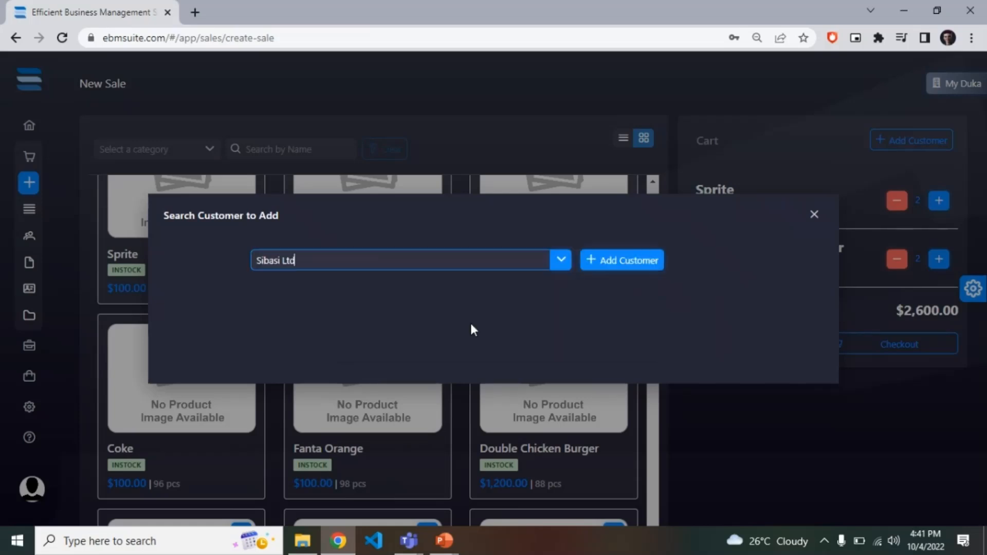
{"action": "left_click", "coordinate": [631, 261]}
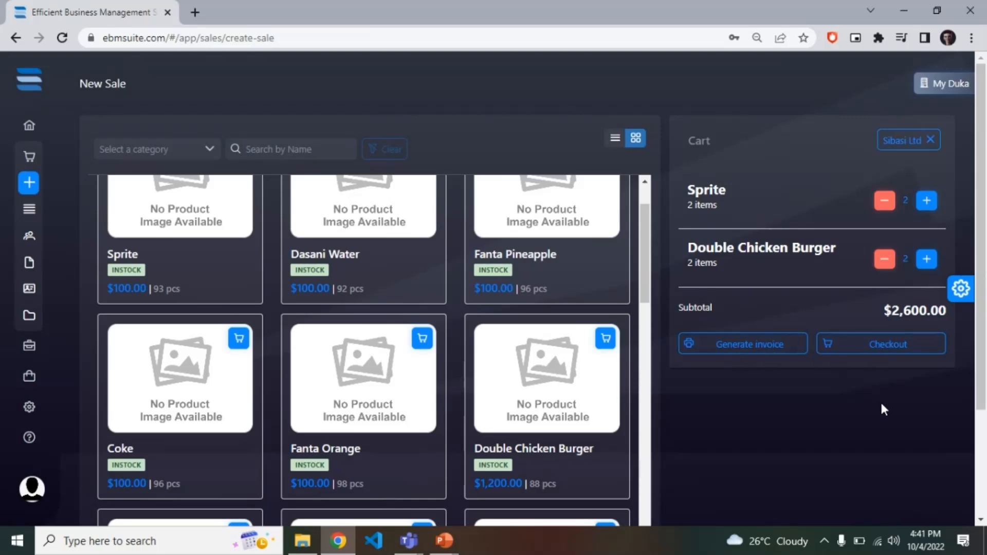
Check out the cart and choose M-Pesa as the payment method.
{"action": "left_click", "coordinate": [848, 345]}
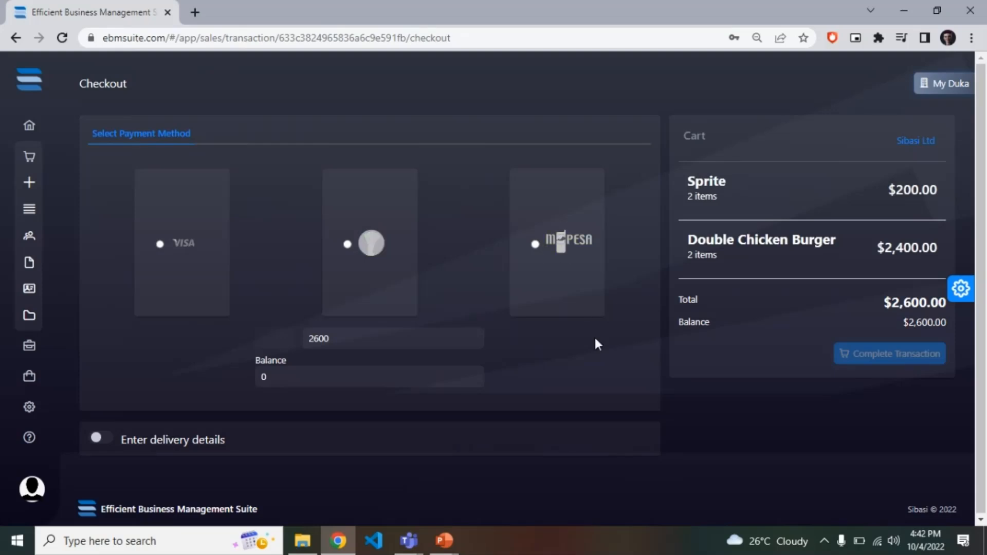
{"action": "left_click", "coordinate": [553, 250]}
Set the amount paid to 2000 and check the resulting balance.
{"action": "left_click", "coordinate": [345, 343]}
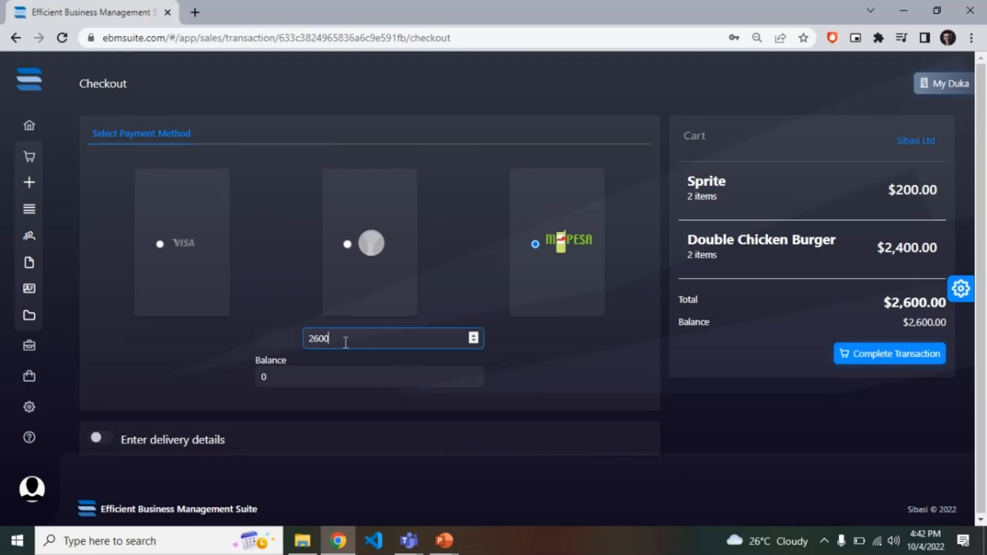
{"action": "key", "text": "BackSpace"}
{"action": "key", "text": "BackSpace"}
{"action": "key", "text": "BackSpace"}
{"action": "key", "text": "BackSpace"}
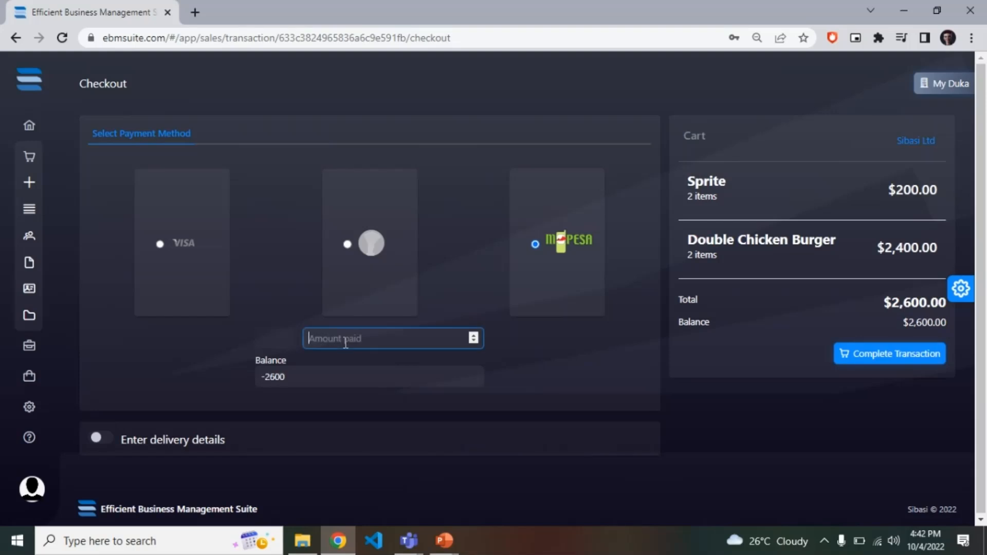
{"action": "type", "text": "2000"}
{"action": "double_click", "coordinate": [290, 376]}
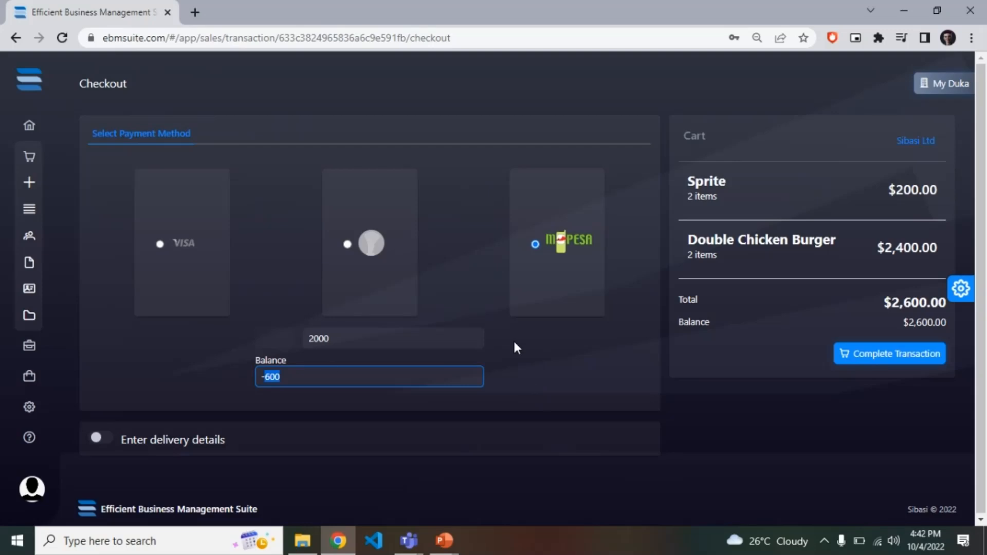
Set the amount paid to 2600 and complete the transaction.
{"action": "left_click", "coordinate": [339, 342]}
{"action": "key", "text": "BackSpace"}
{"action": "key", "text": "BackSpace"}
{"action": "key", "text": "BackSpace"}
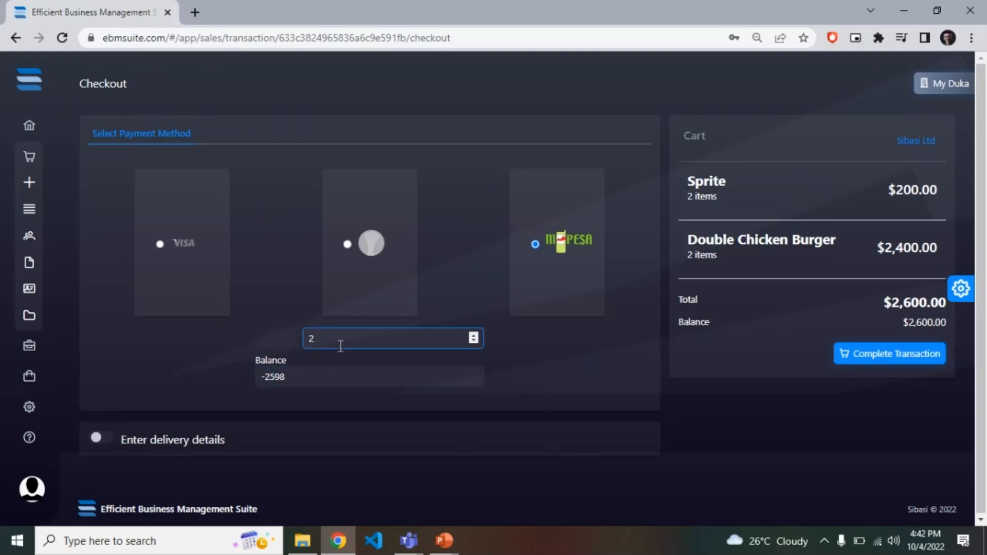
{"action": "type", "text": "600"}
{"action": "left_click", "coordinate": [567, 350]}
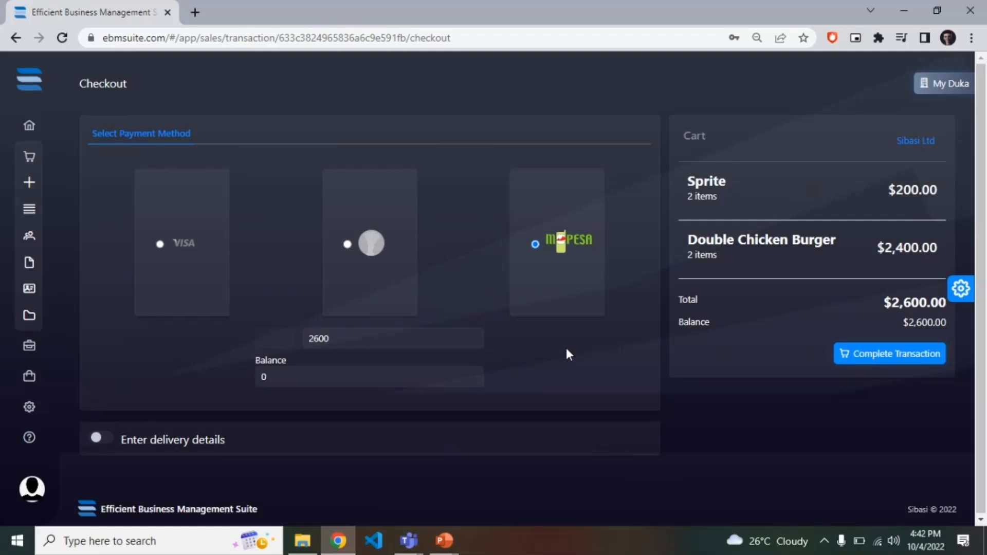
{"action": "left_click", "coordinate": [889, 364]}
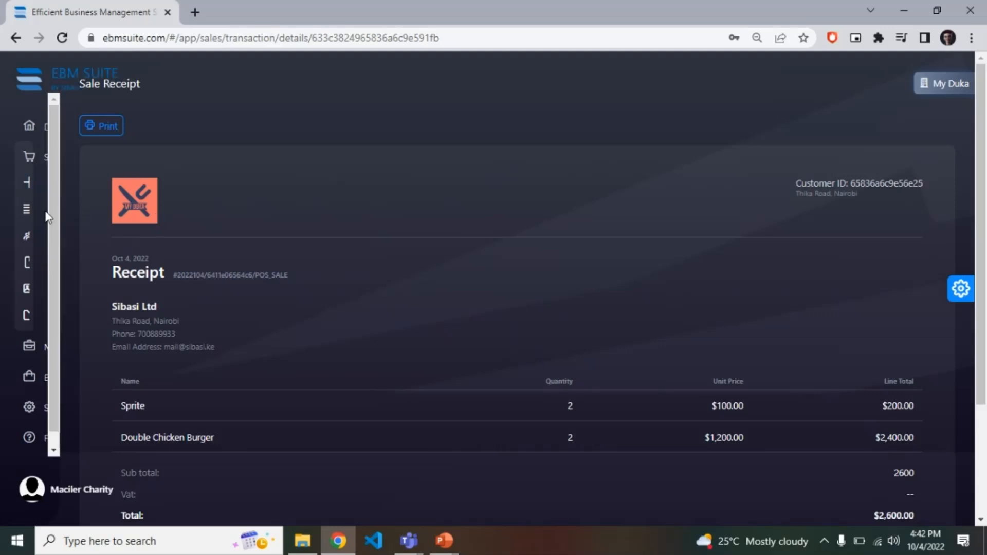
Review the whole sale receipt, including its customer details, item lines and total.
{"action": "scroll", "coordinate": [544, 265], "scroll_direction": "down", "scroll_amount": 1}
{"action": "scroll", "coordinate": [546, 265], "scroll_direction": "down", "scroll_amount": 2}
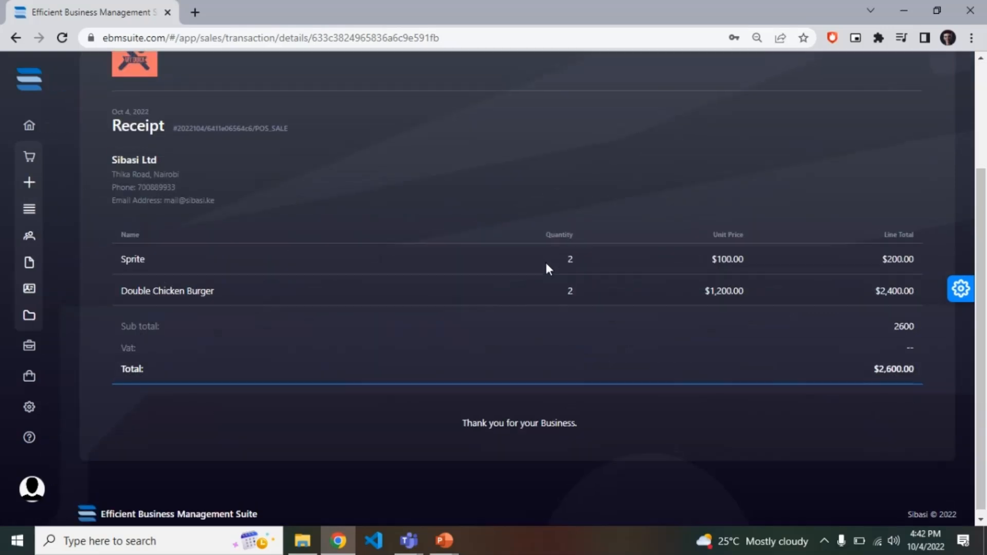
{"action": "scroll", "coordinate": [546, 265], "scroll_direction": "up", "scroll_amount": 3}
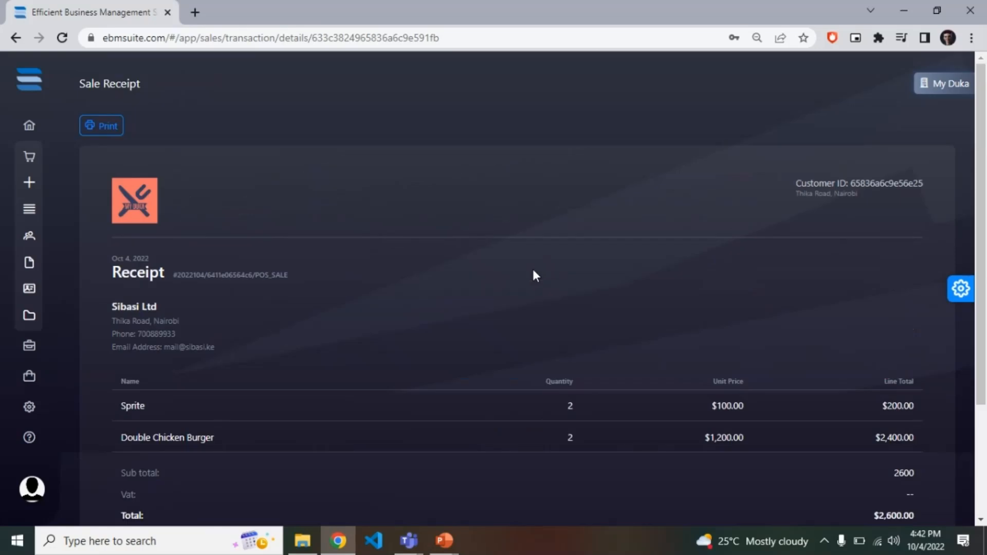
Open the expense categories and review the General, Inventory Item and Expenditure entries.
{"action": "mouse_move", "coordinate": [34, 248]}
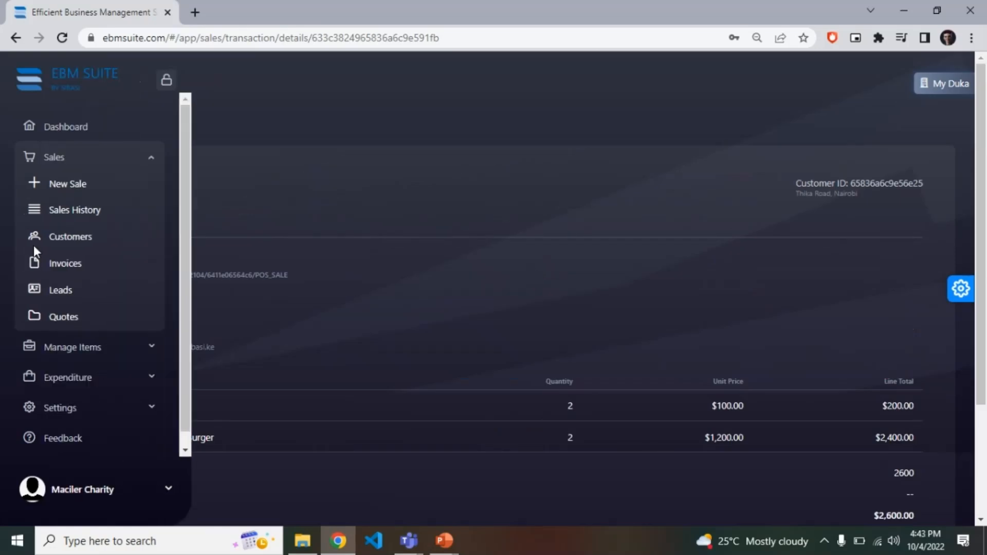
{"action": "left_click", "coordinate": [134, 163]}
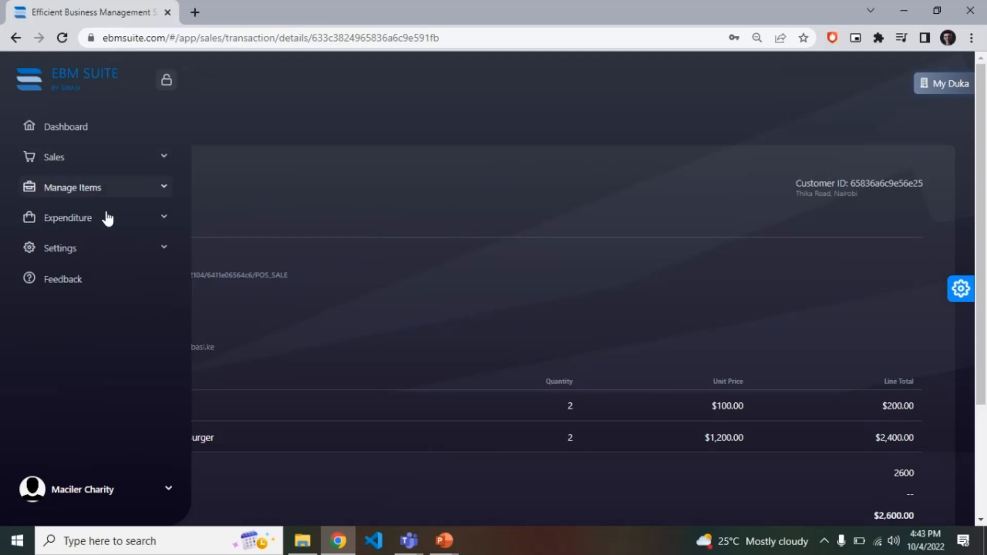
{"action": "left_click", "coordinate": [107, 220]}
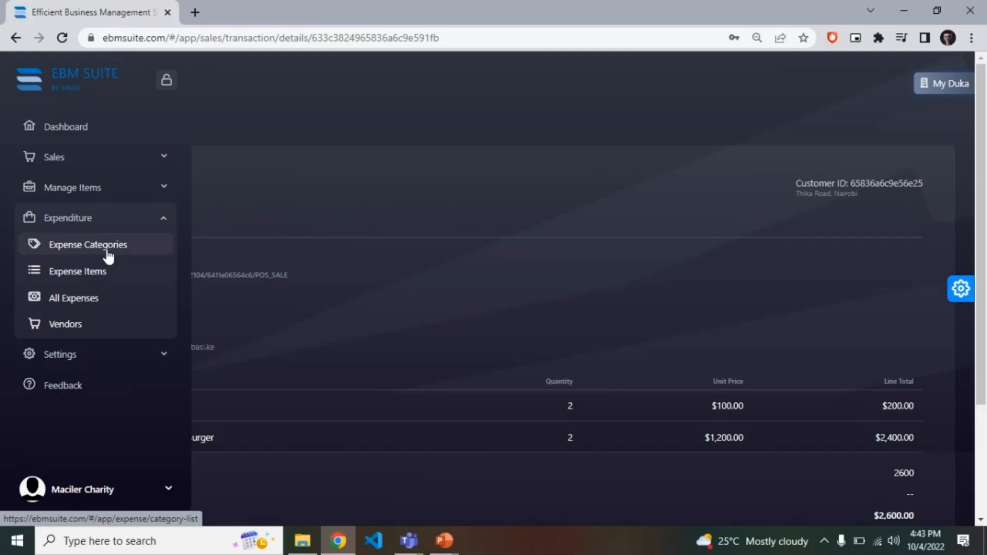
{"action": "left_click", "coordinate": [108, 252]}
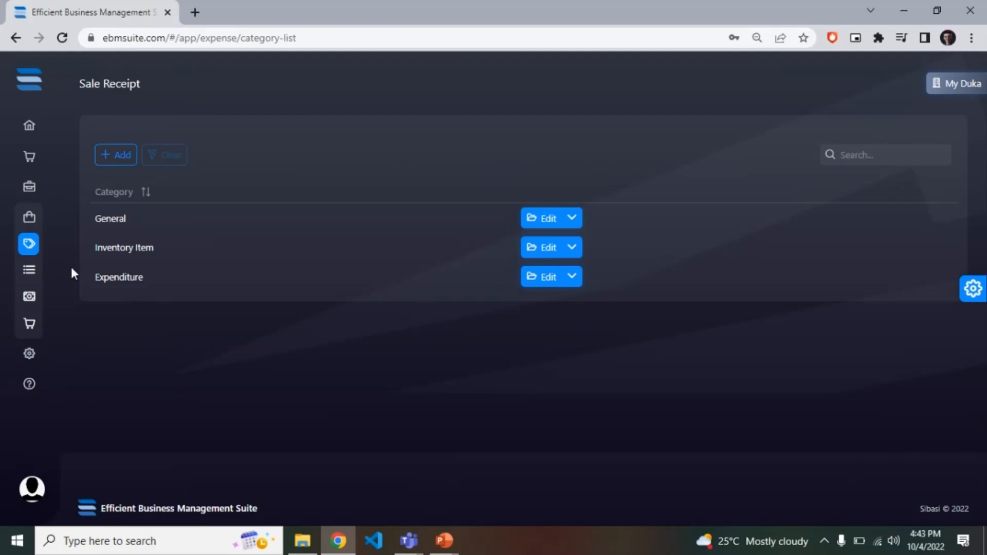
{"action": "left_click_drag", "start_coordinate": [168, 244], "coordinate": [77, 245]}
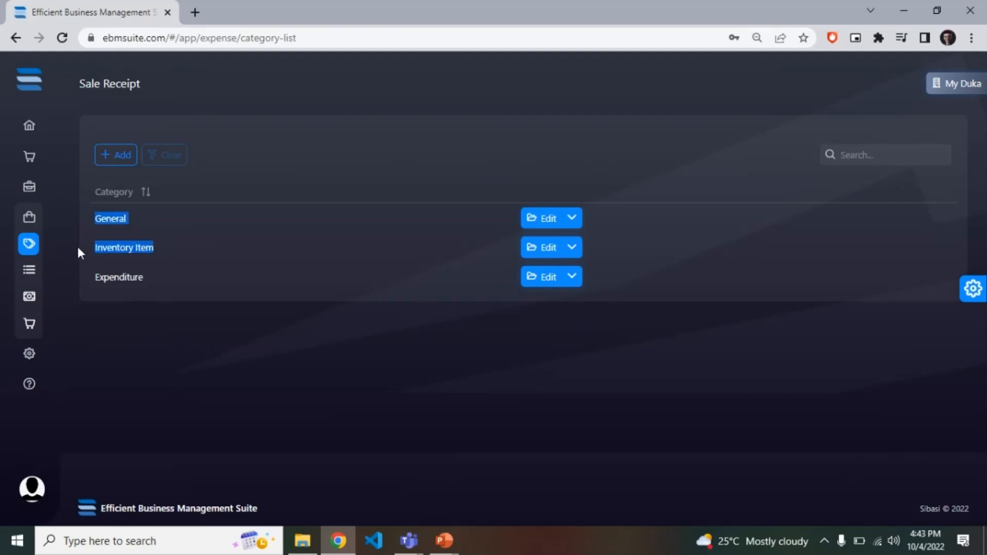
{"action": "left_click", "coordinate": [86, 248]}
{"action": "left_click_drag", "start_coordinate": [158, 278], "coordinate": [104, 277]}
{"action": "left_click", "coordinate": [107, 278]}
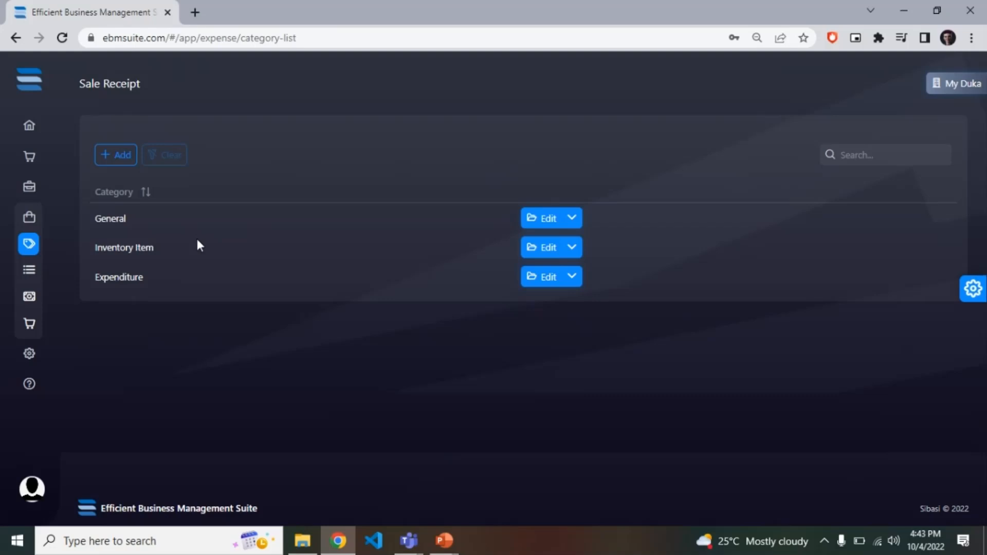
Look over the store settings options for members, member invites and store editing.
{"action": "mouse_move", "coordinate": [1, 295]}
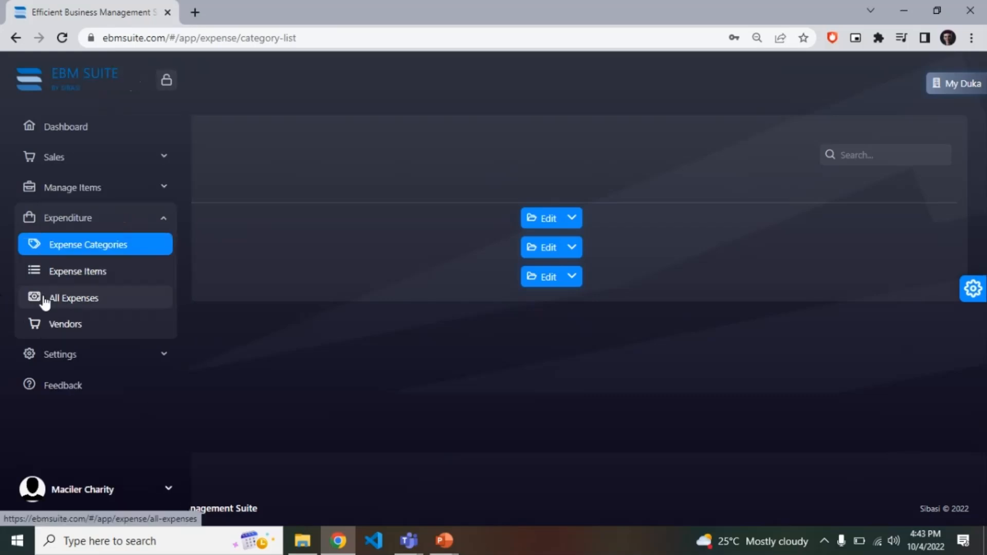
{"action": "left_click", "coordinate": [102, 355]}
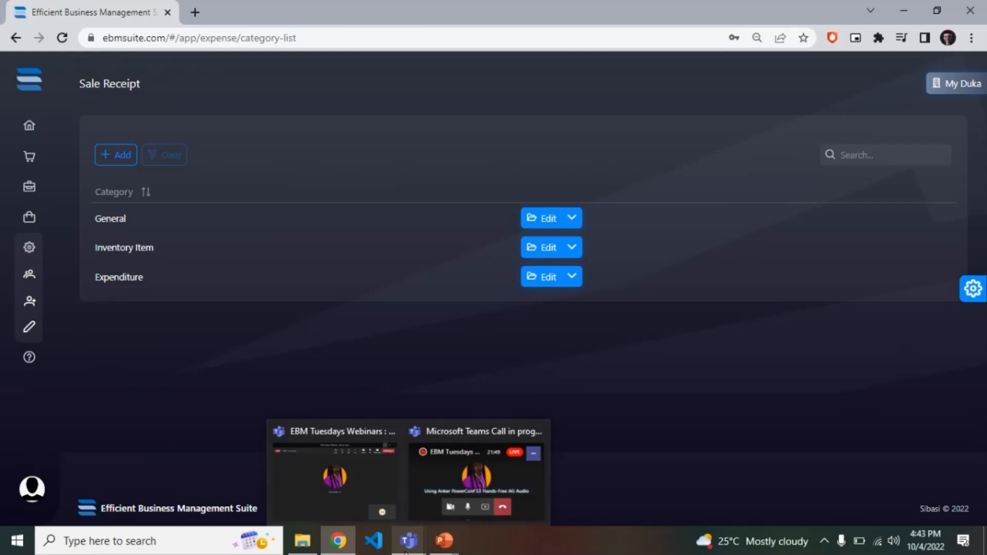
{"action": "mouse_move", "coordinate": [119, 126]}
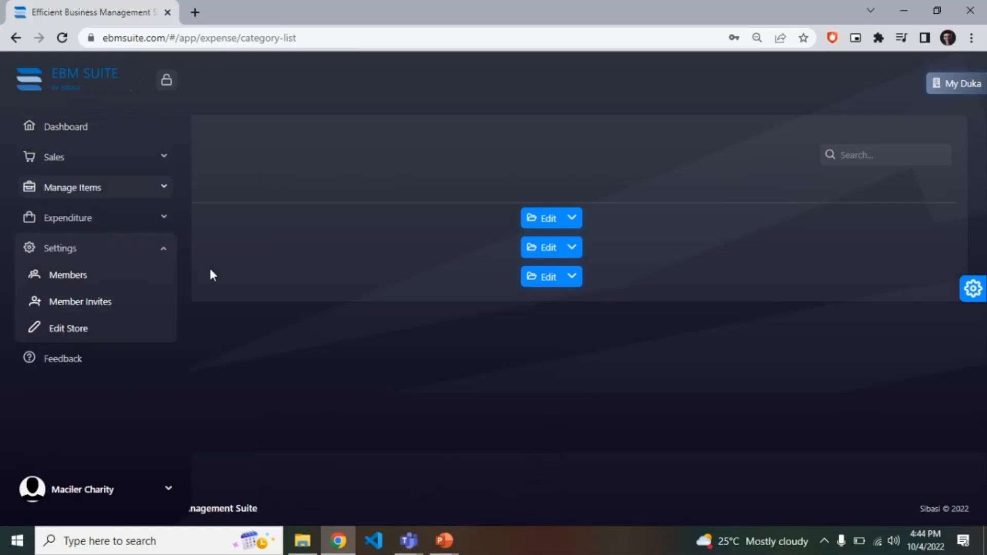
Switch to the EBM Suite Intro presentation in PowerPoint and start the slide show from the Demo slide.
{"action": "mouse_move", "coordinate": [436, 550]}
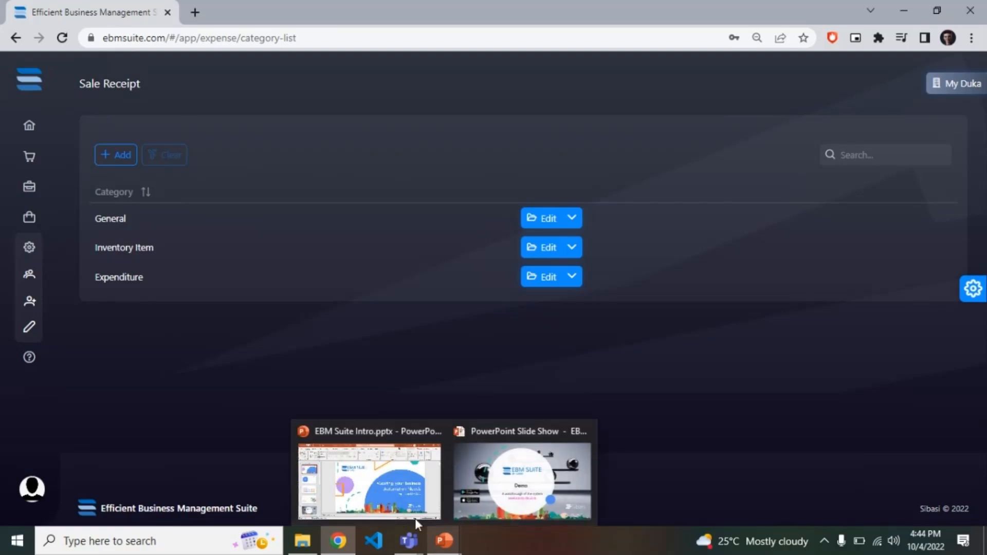
{"action": "left_click", "coordinate": [415, 518]}
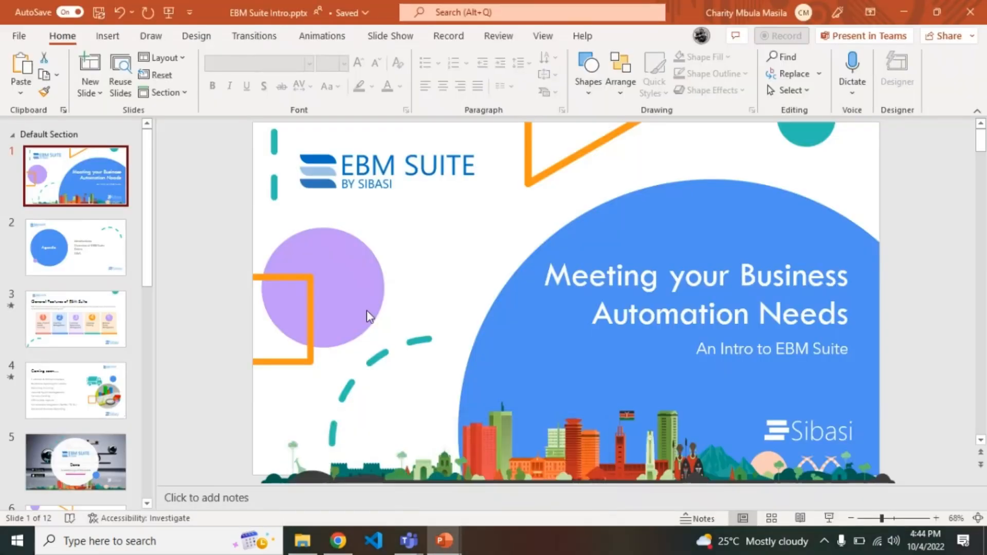
{"action": "left_click", "coordinate": [69, 448]}
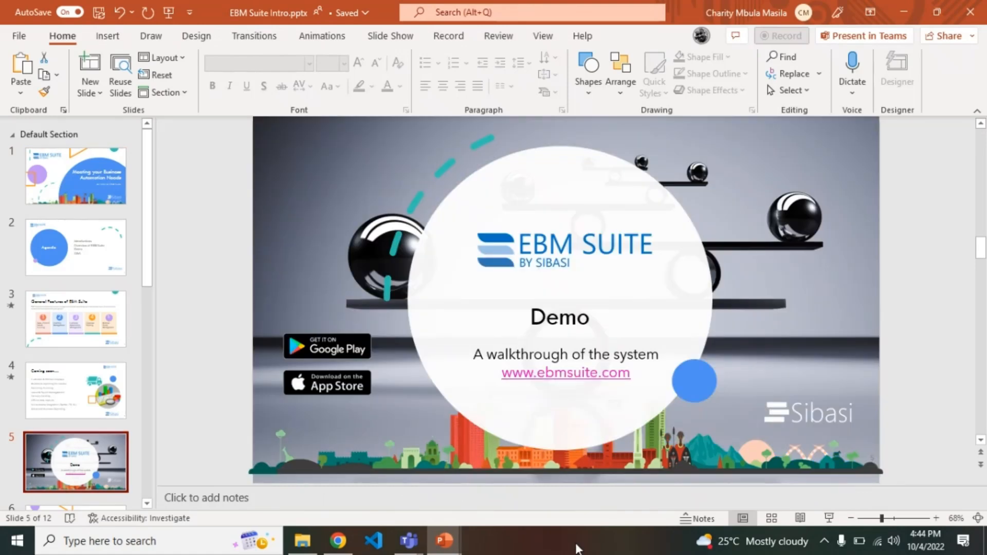
{"action": "left_click", "coordinate": [828, 518]}
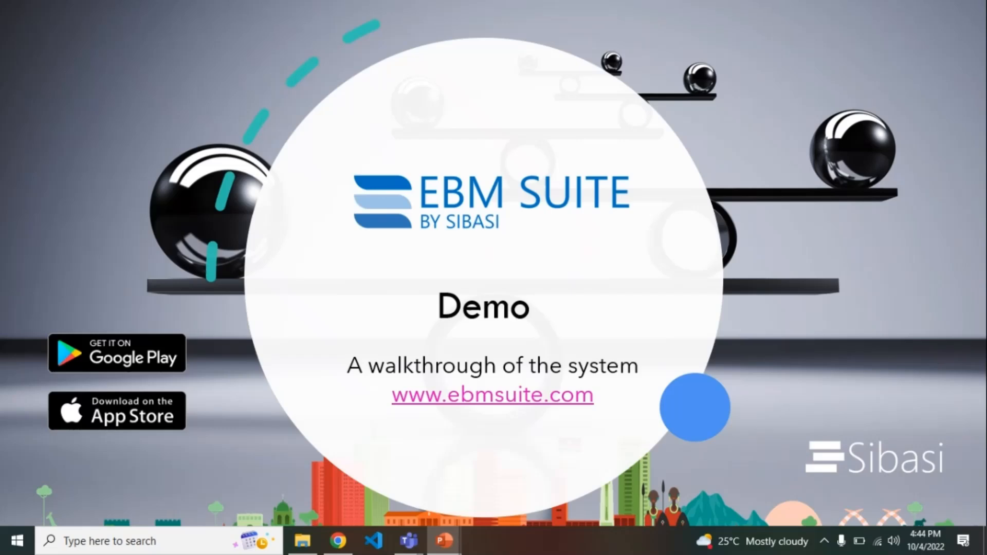